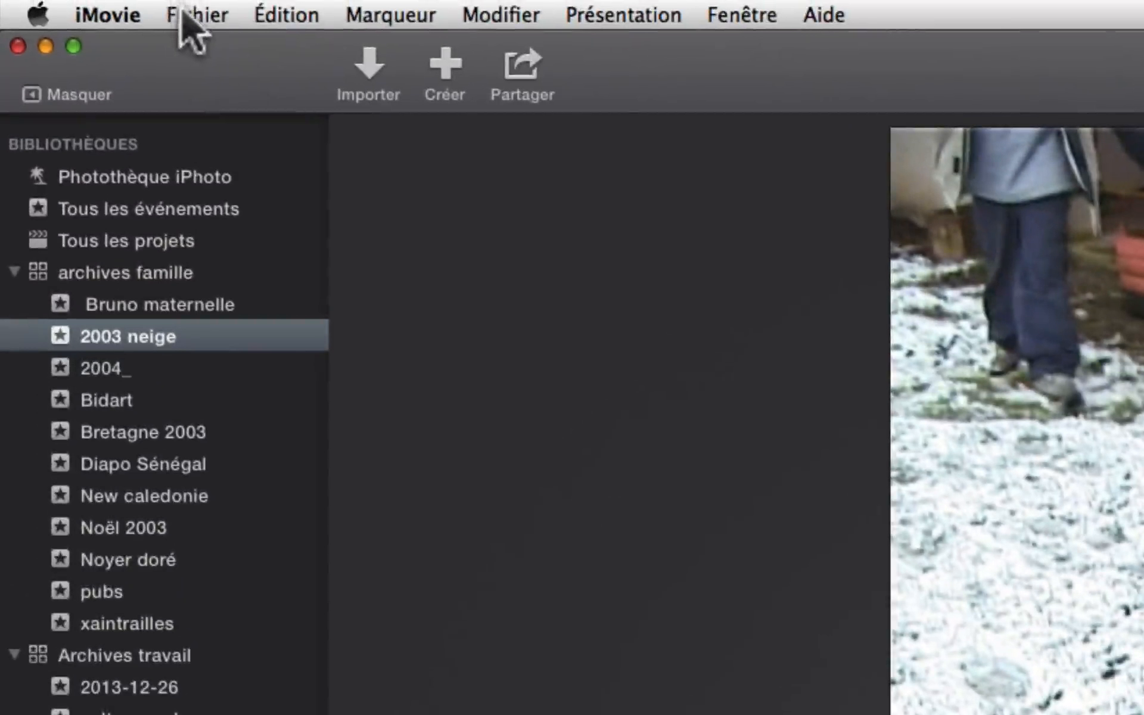
# Start a new movie and bring up the beginning of the theme choices.
pyautogui.click(189, 16)
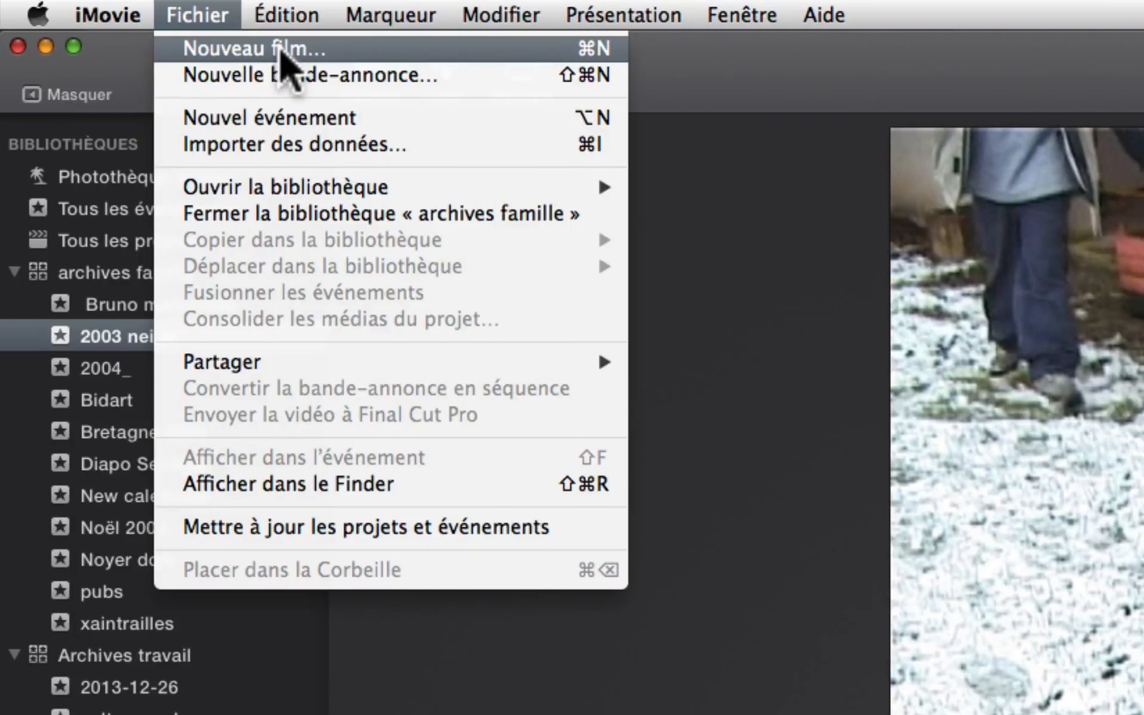
pyautogui.click(280, 48)
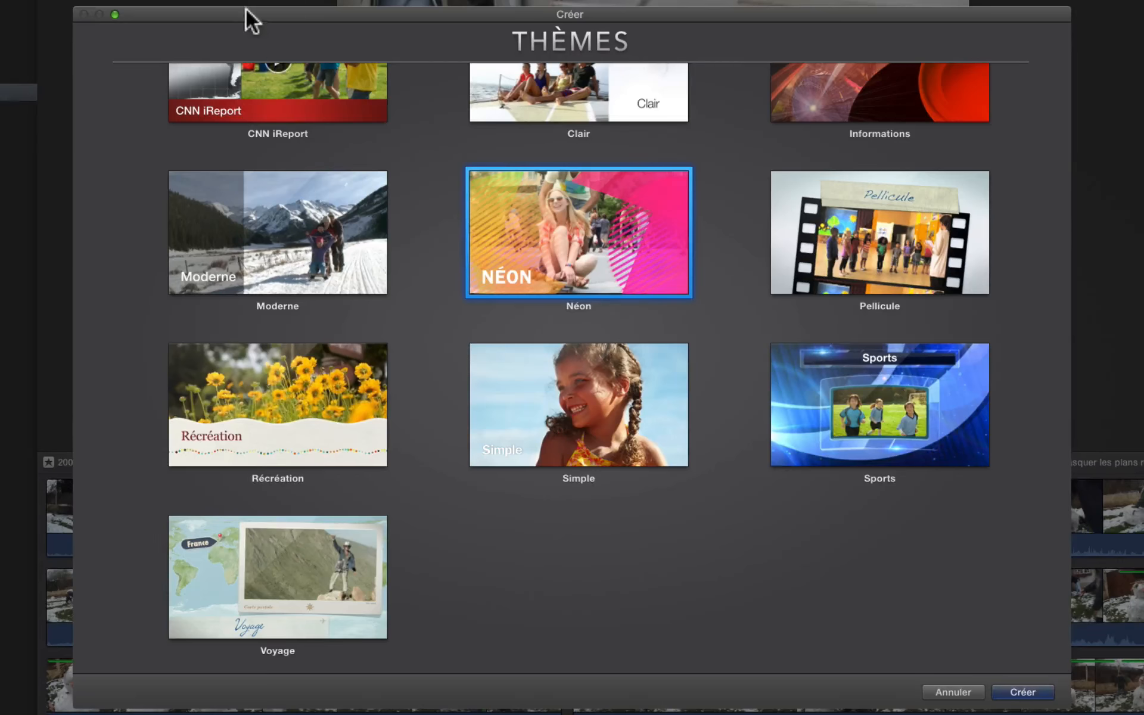
pyautogui.scroll(5, 550, 195)
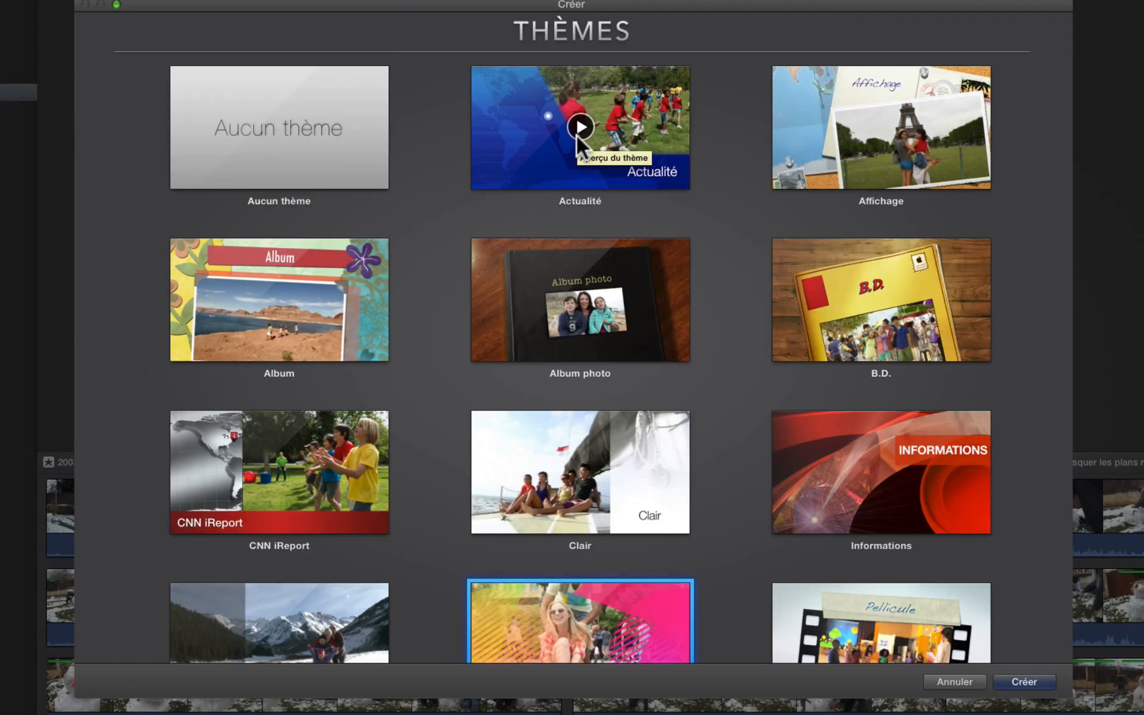
pyautogui.scroll(-1, 577, 137)
# Preview the themes Actualité, Affichage, Album and Album photo without creating a movie from any of them.
pyautogui.click(578, 113)
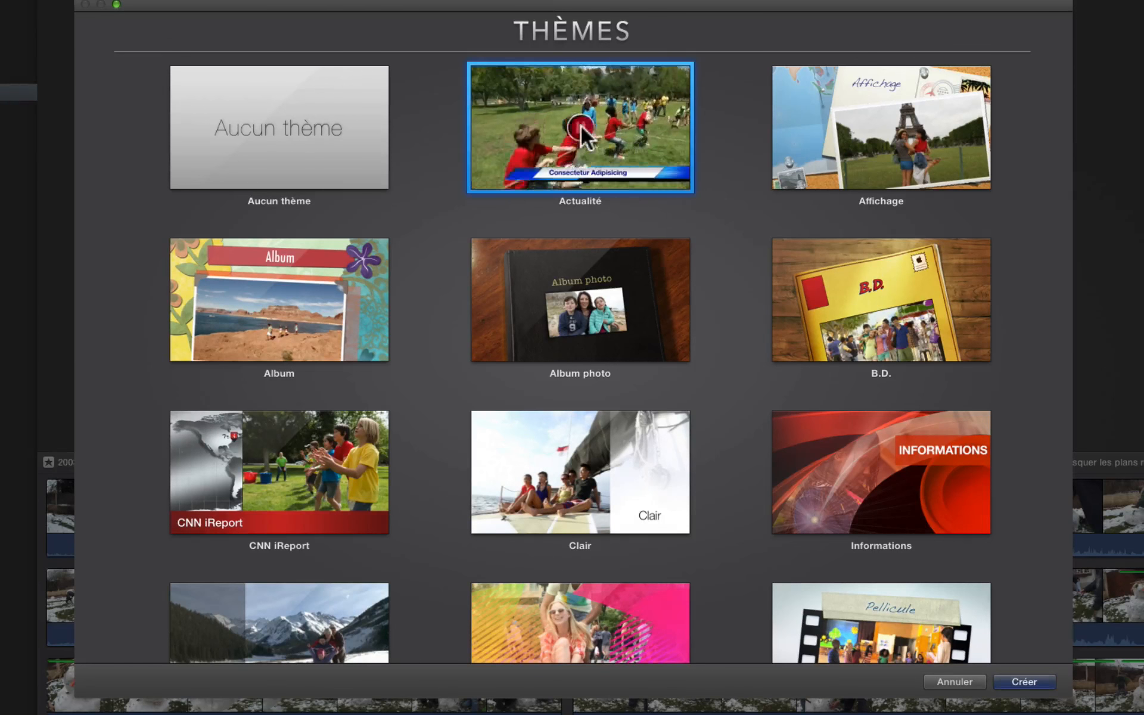
pyautogui.click(581, 130)
pyautogui.click(885, 126)
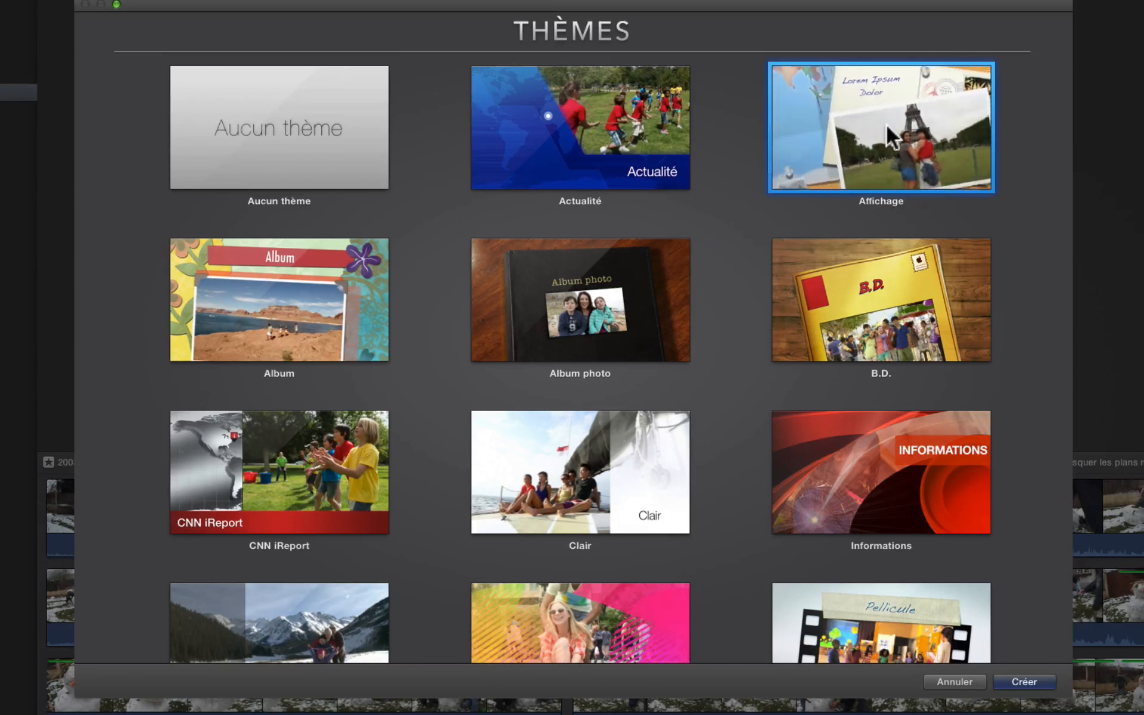
pyautogui.click(886, 123)
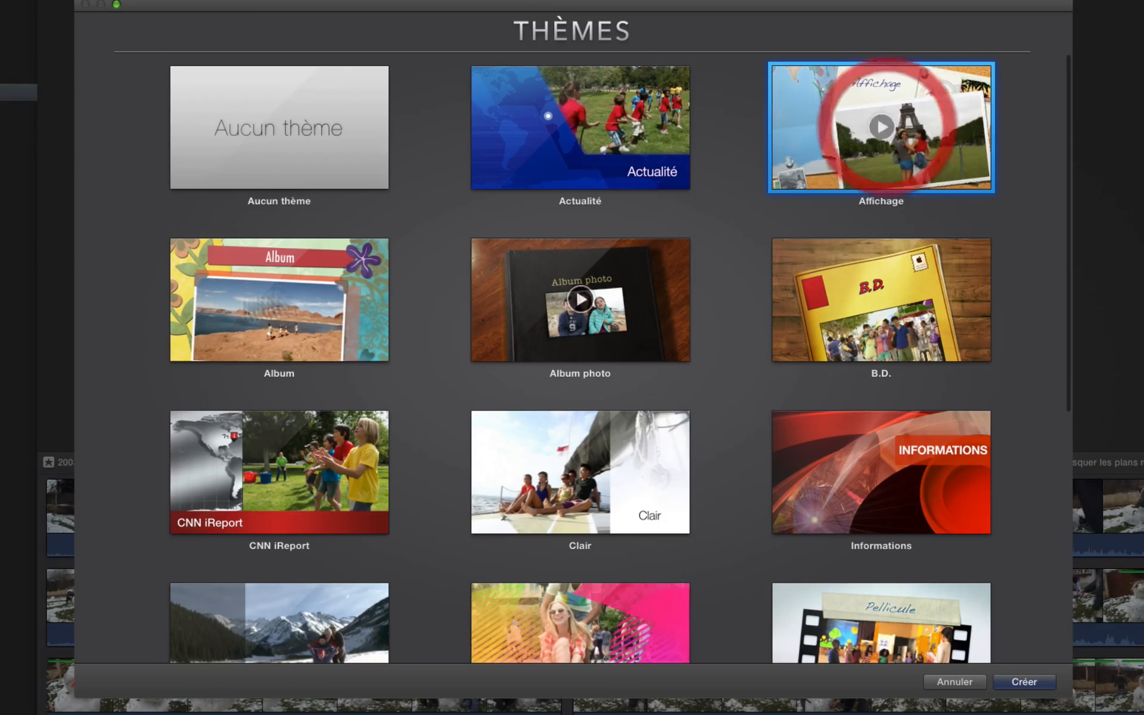
pyautogui.click(275, 297)
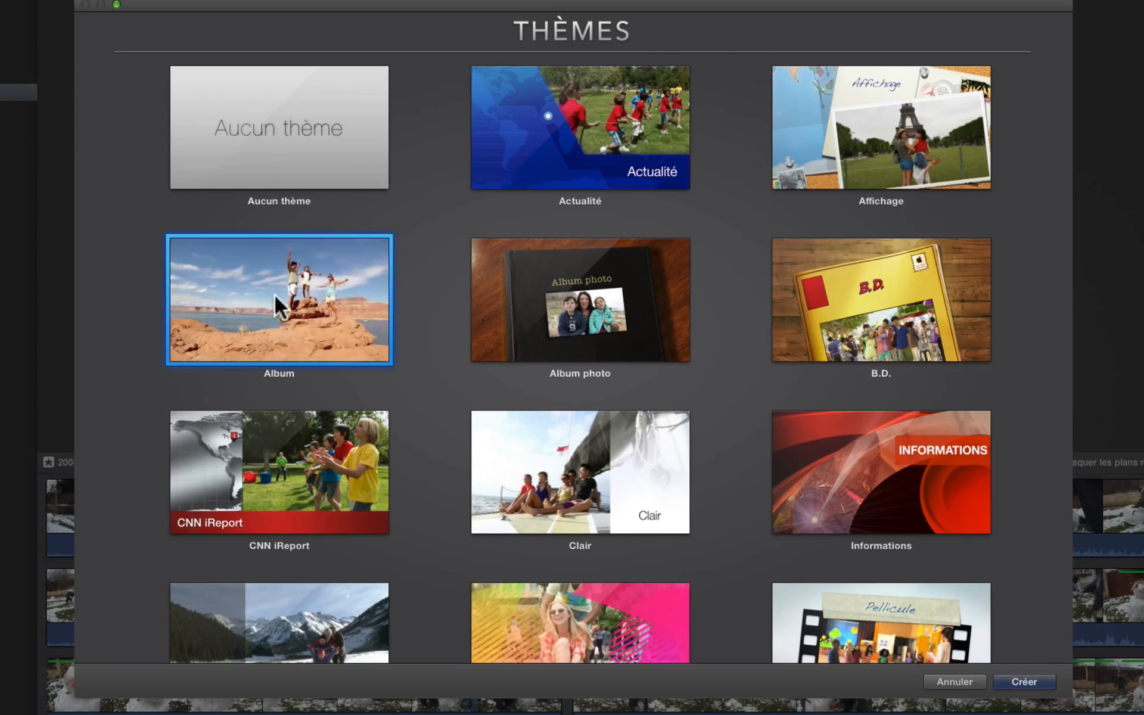
pyautogui.click(588, 304)
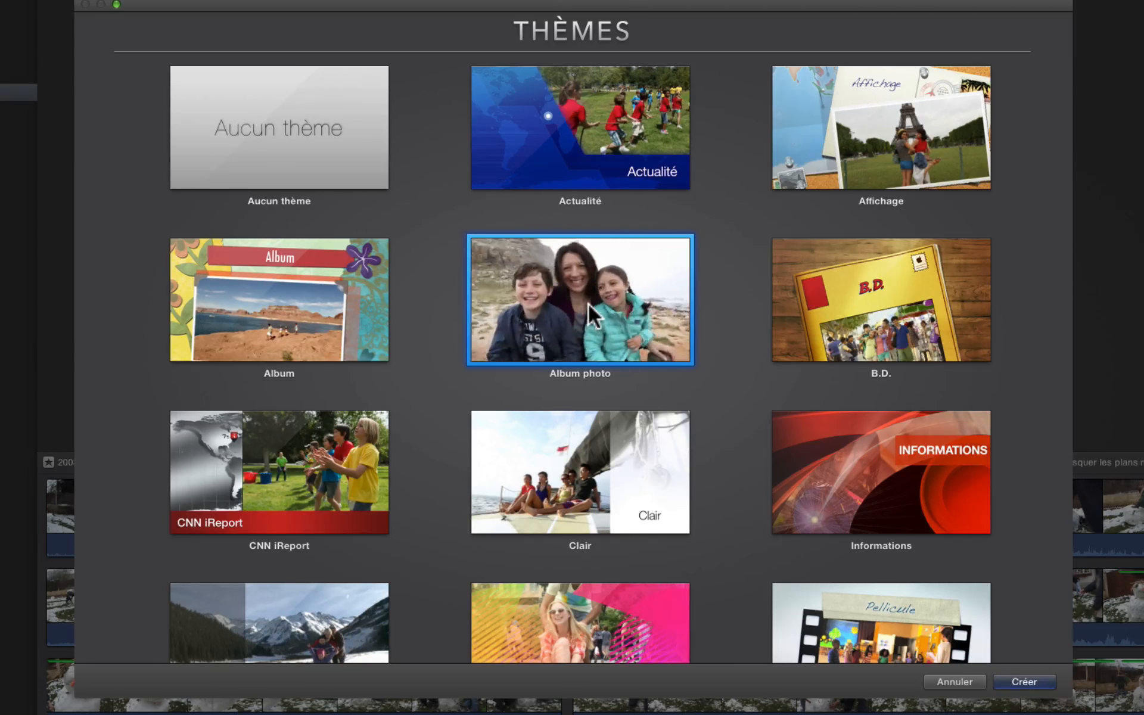
pyautogui.click(589, 305)
pyautogui.doubleClick(588, 302)
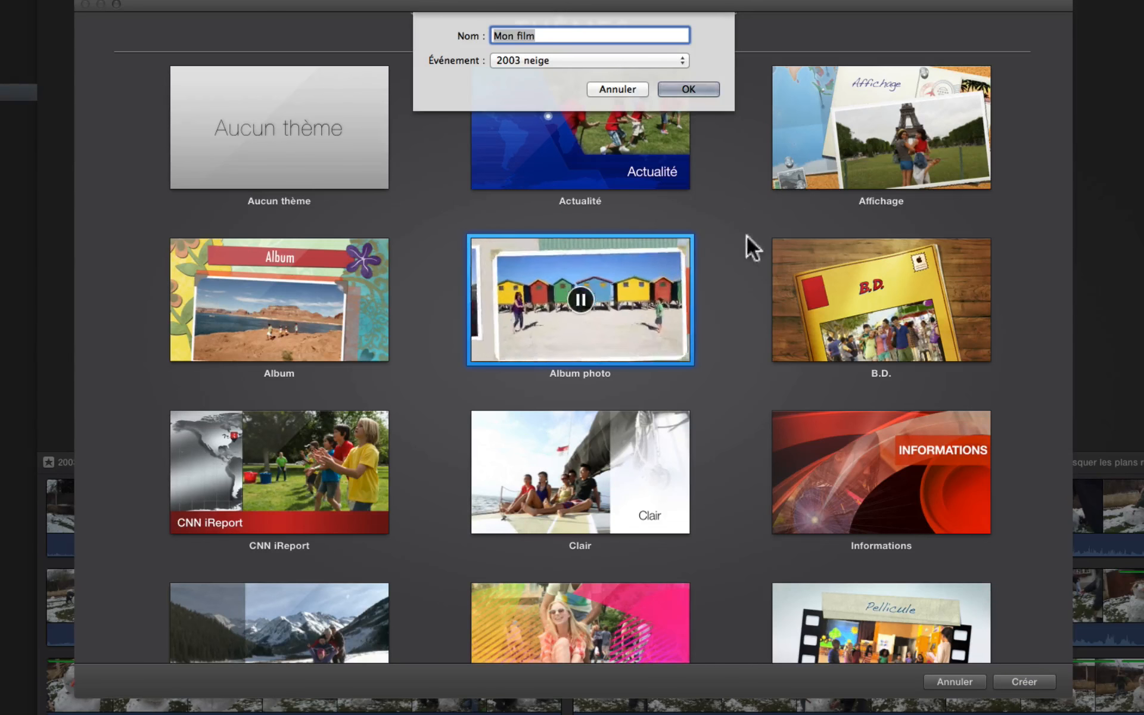
pyautogui.click(634, 89)
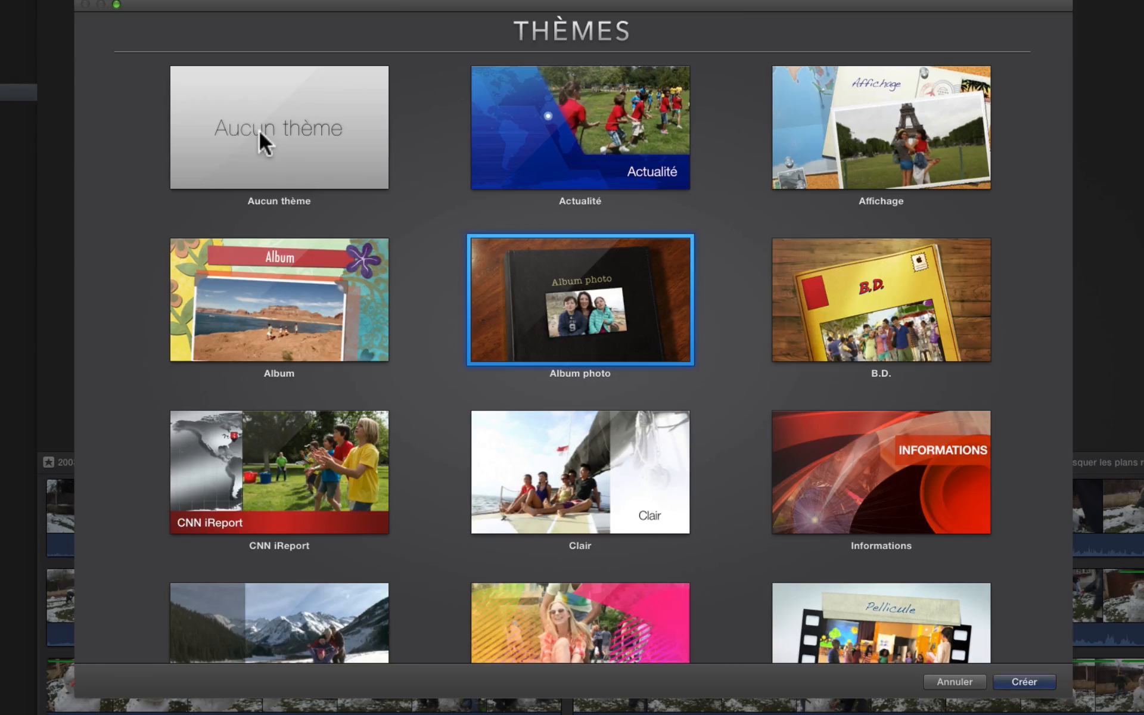
# Create the movie with Aucun thème, named "Bonhomme de neige", in the 2003 neige event.
pyautogui.doubleClick(272, 120)
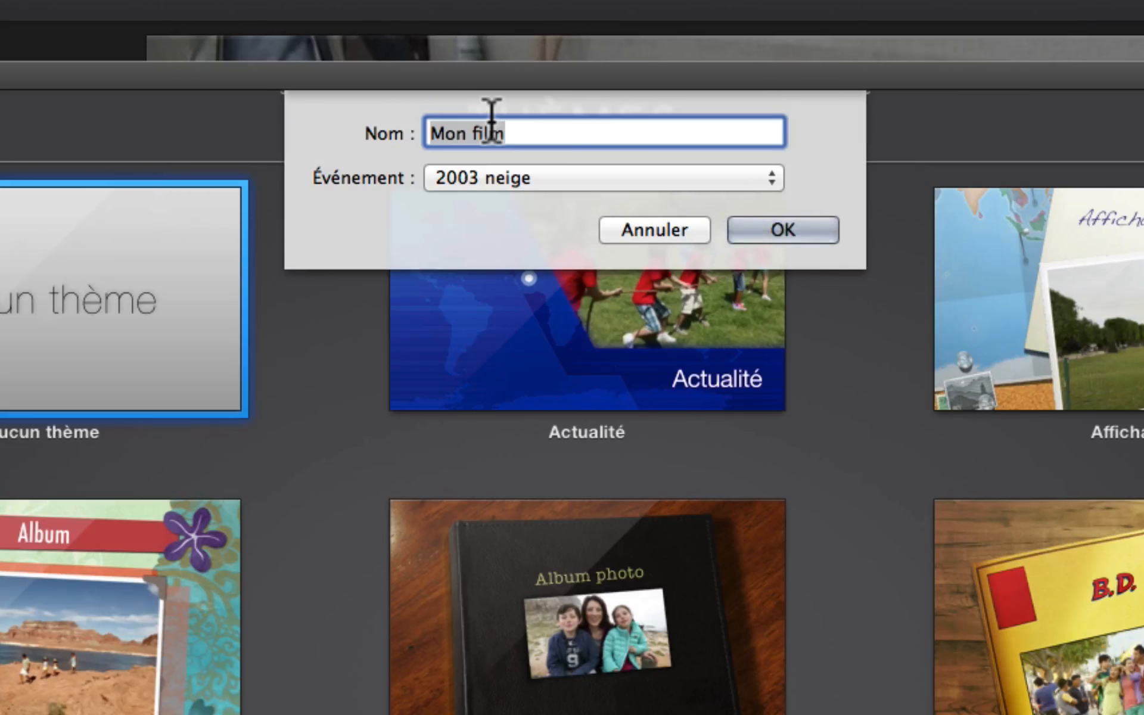
pyautogui.write('Bon')
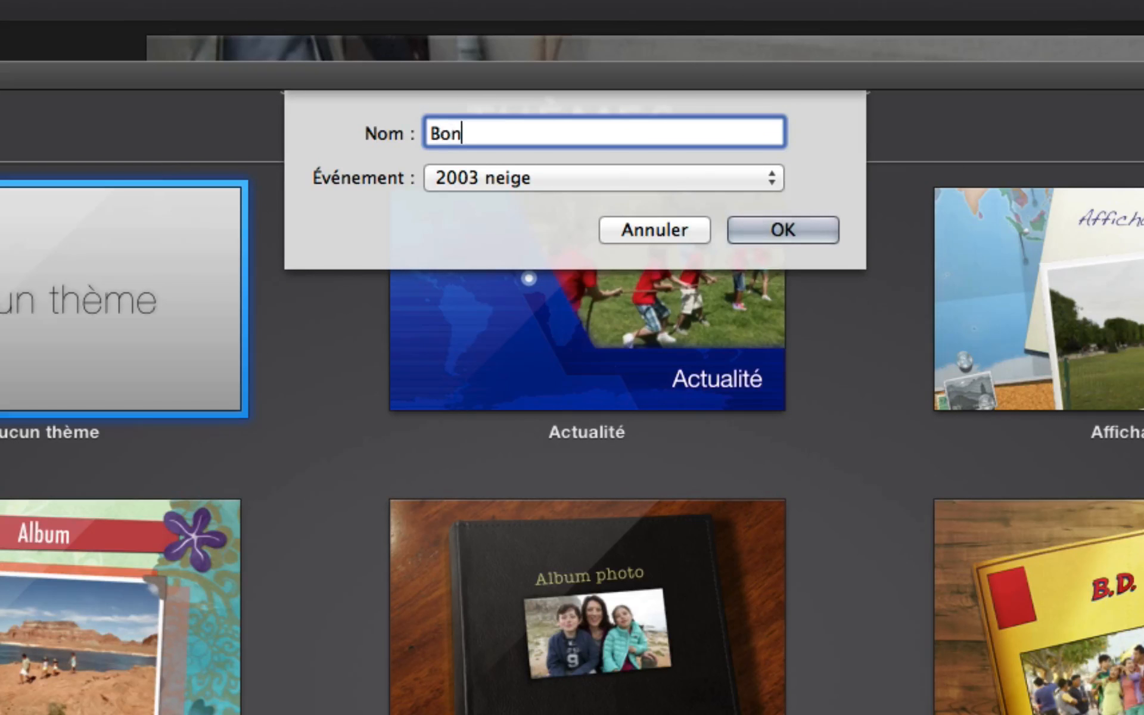
pyautogui.write('homme ')
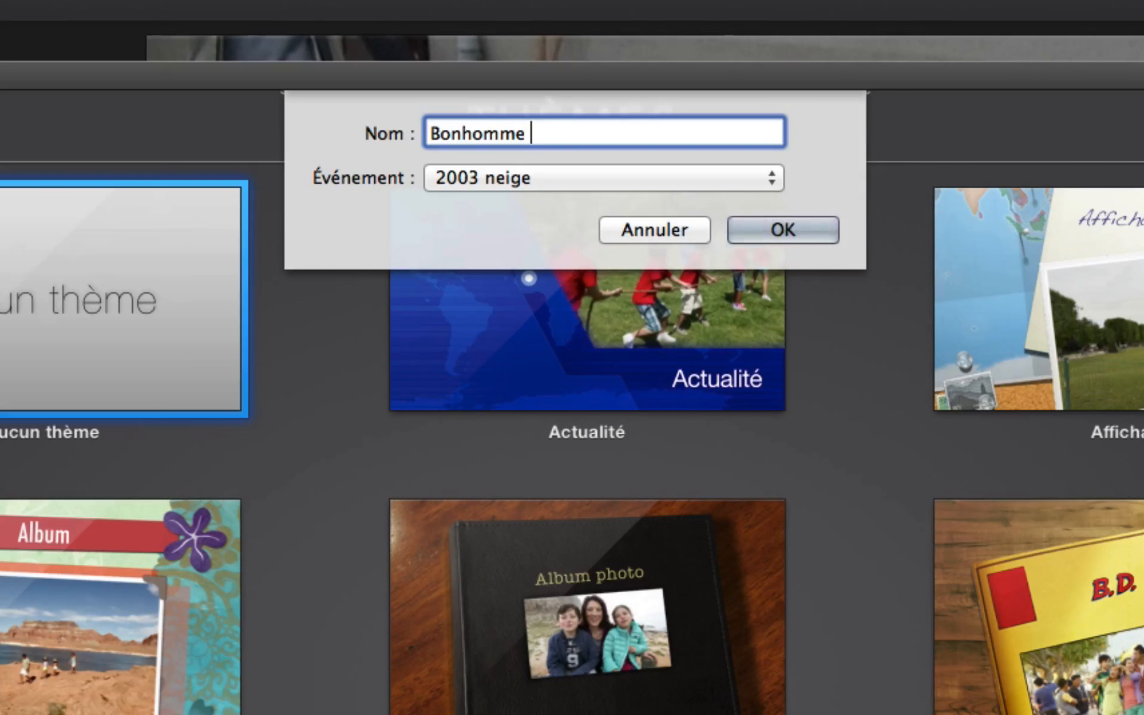
pyautogui.write('de neige')
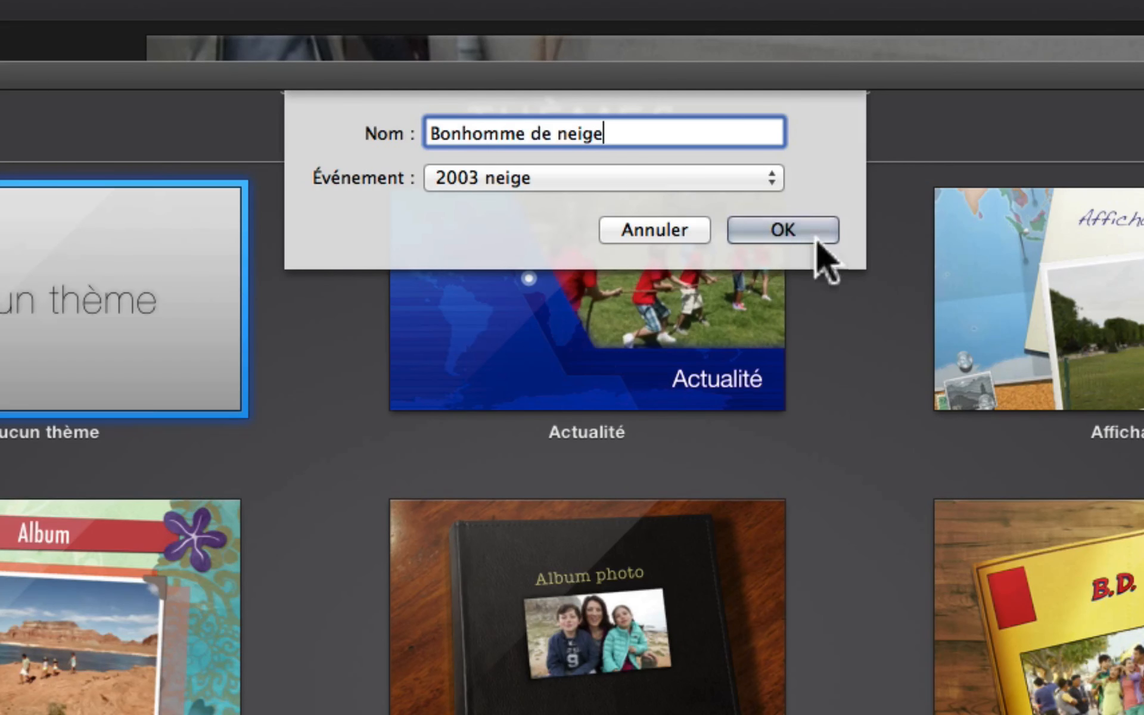
pyautogui.click(791, 230)
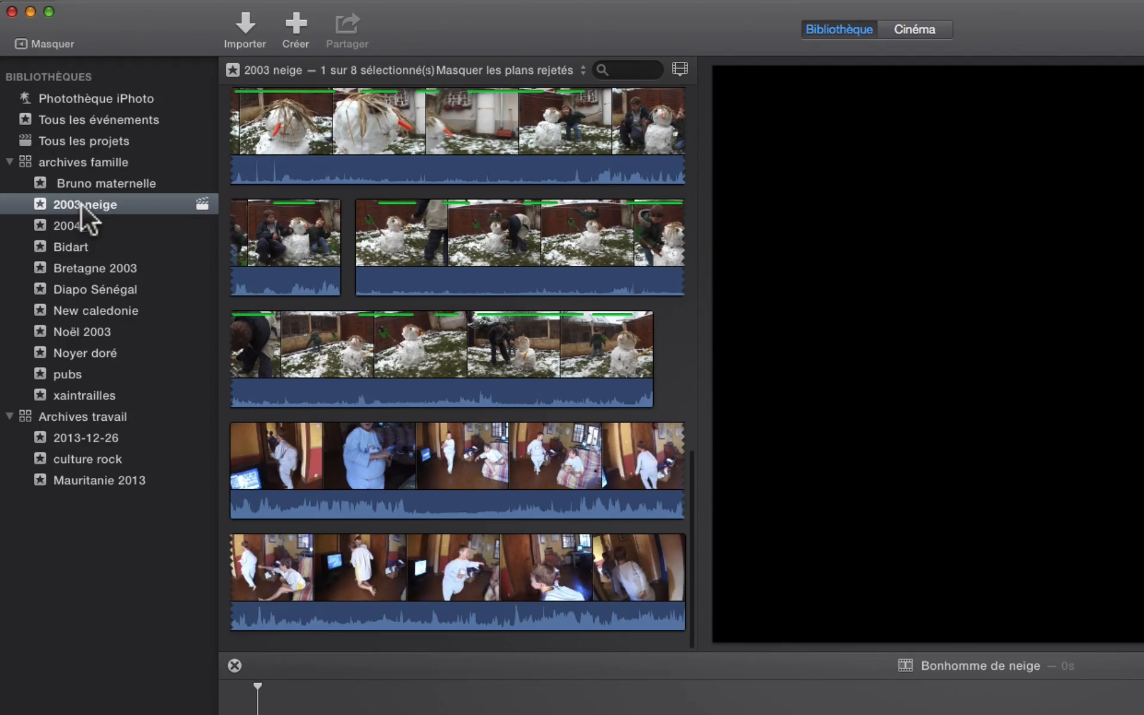
# Display the 2003 neige event and select the Bonhomme de neige project in it.
pyautogui.click(82, 203)
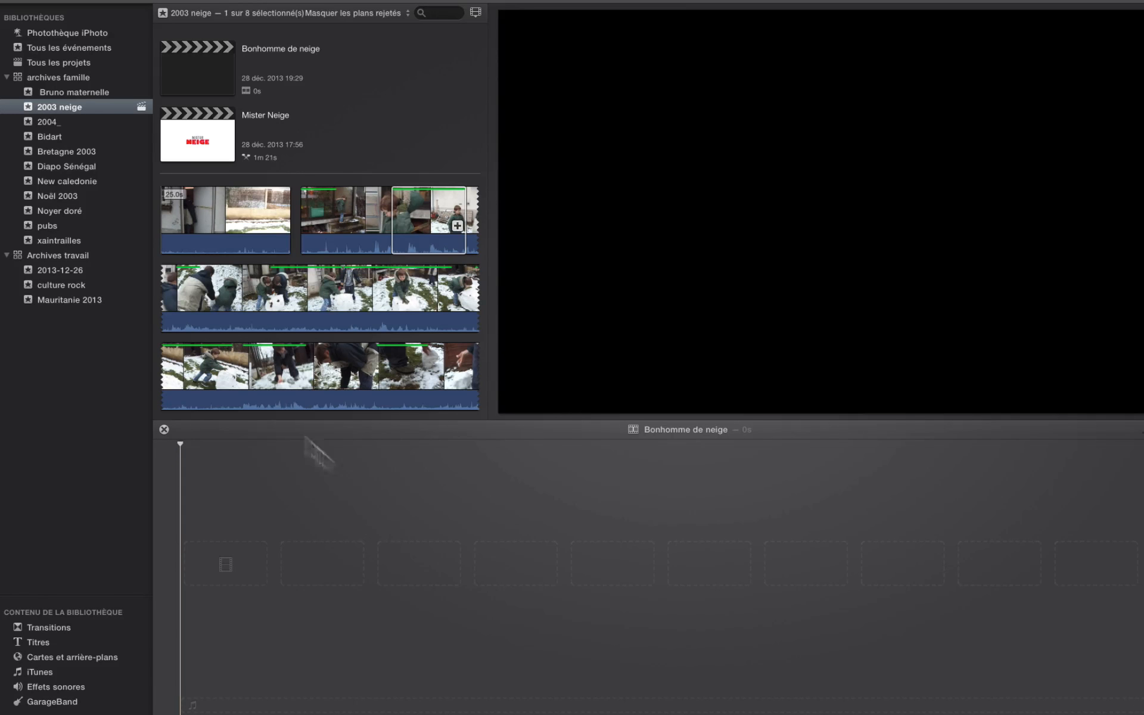
pyautogui.click(190, 63)
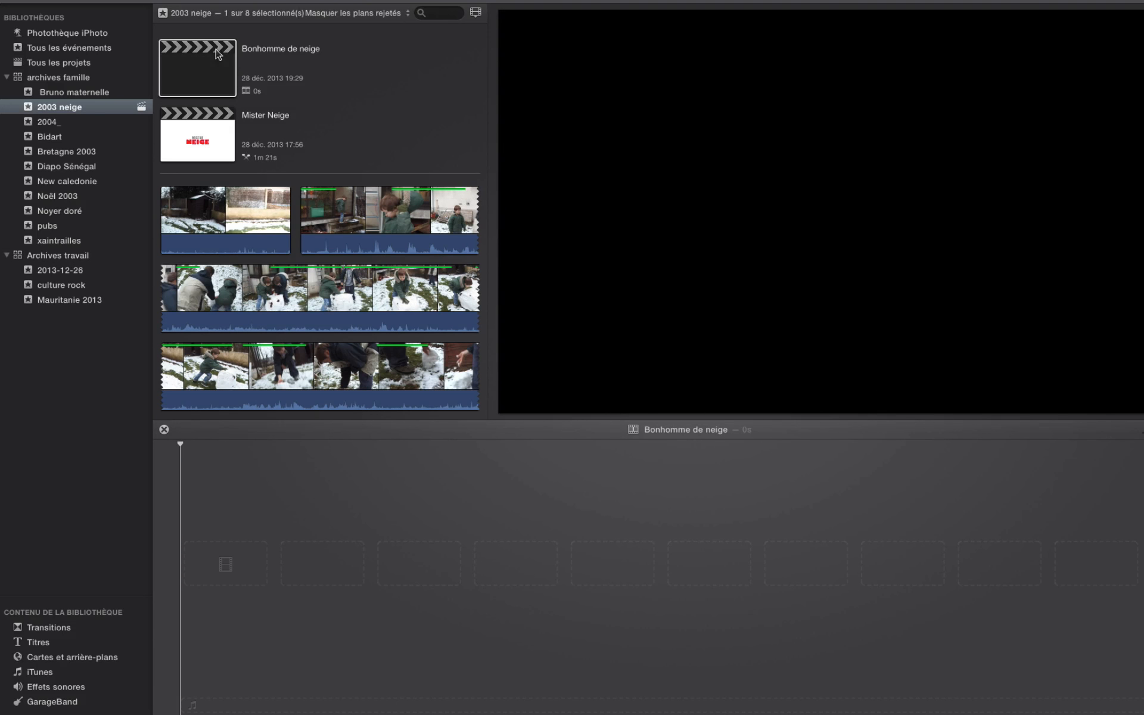
# Place the second clip's later favourite range, about 11 s long, at the start of the movie timeline and play it briefly.
pyautogui.moveTo(678, 403)
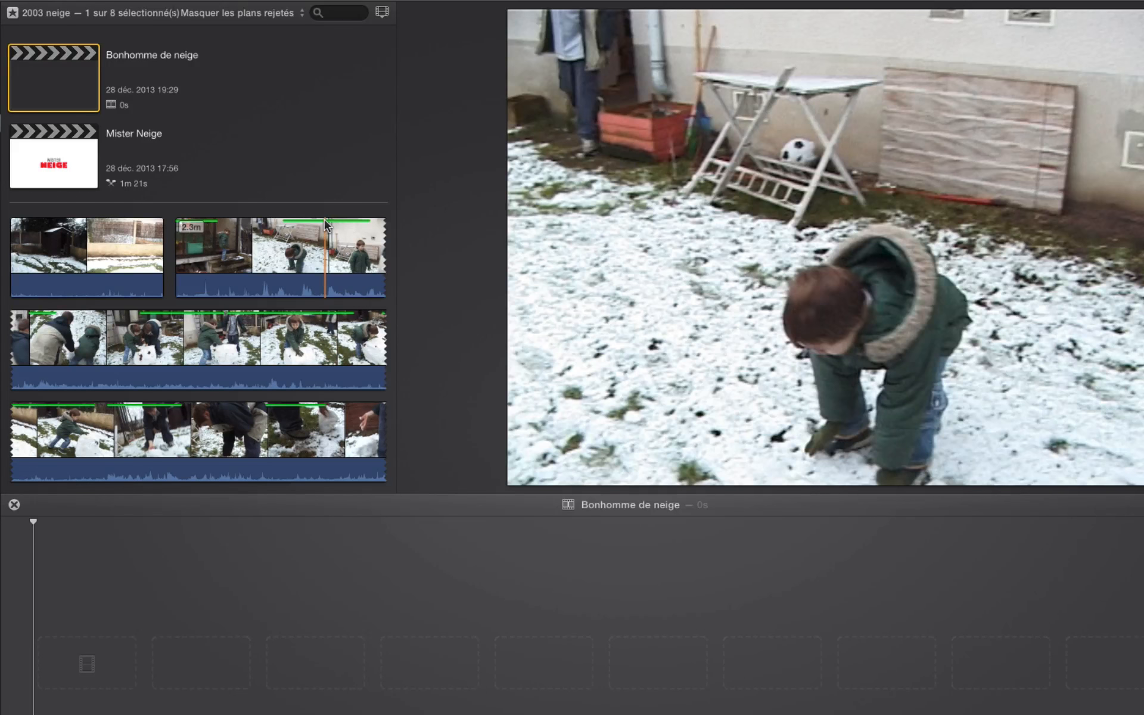
pyautogui.click(326, 225)
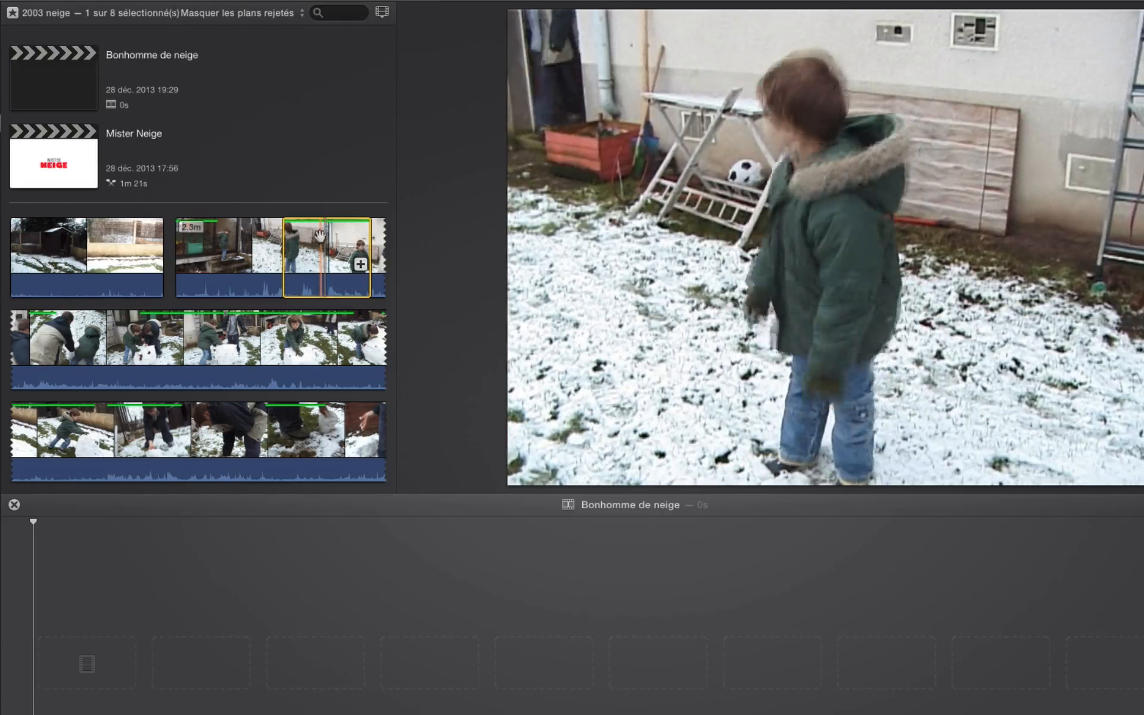
pyautogui.moveTo(322, 256); pyautogui.dragTo(35, 654)
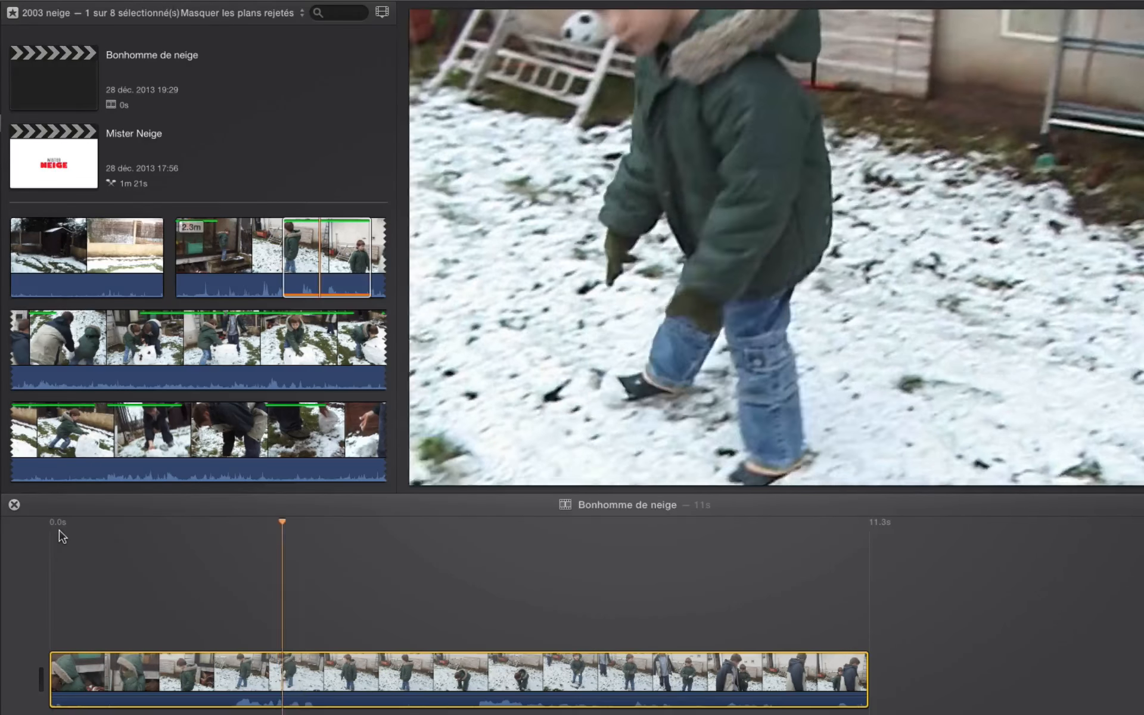
pyautogui.press('space')
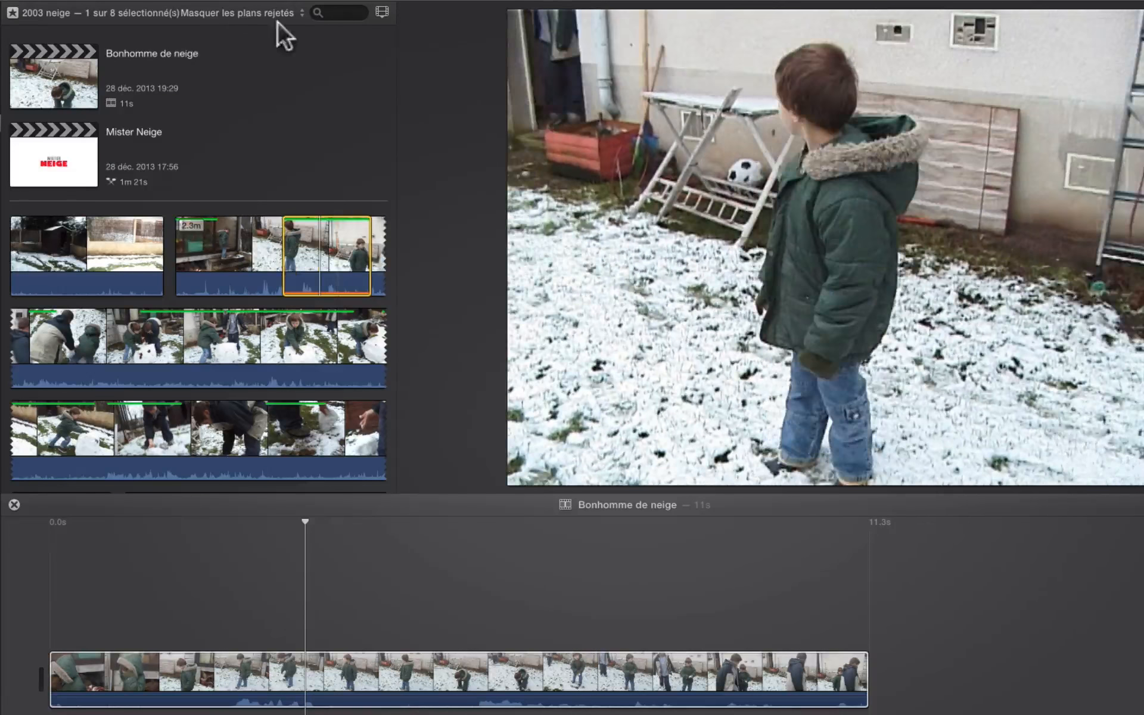
# Filter the event's clips to Favoris and append a range of about 4 s from the fourth clip to the movie.
pyautogui.click(302, 12)
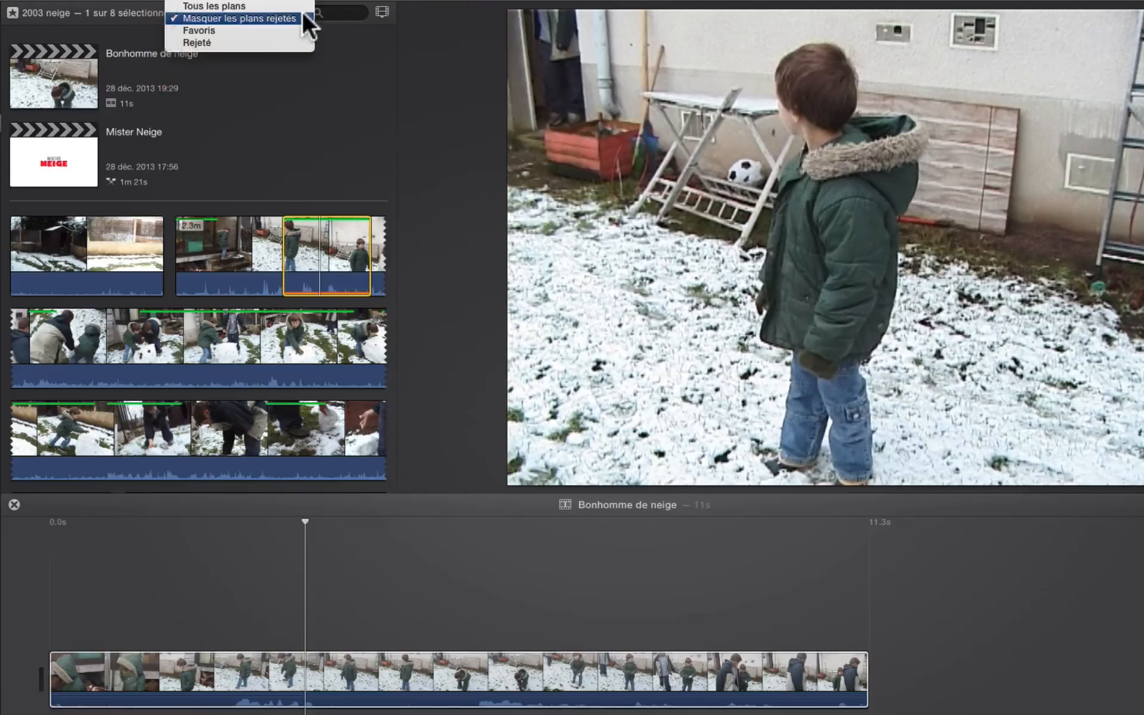
pyautogui.click(273, 30)
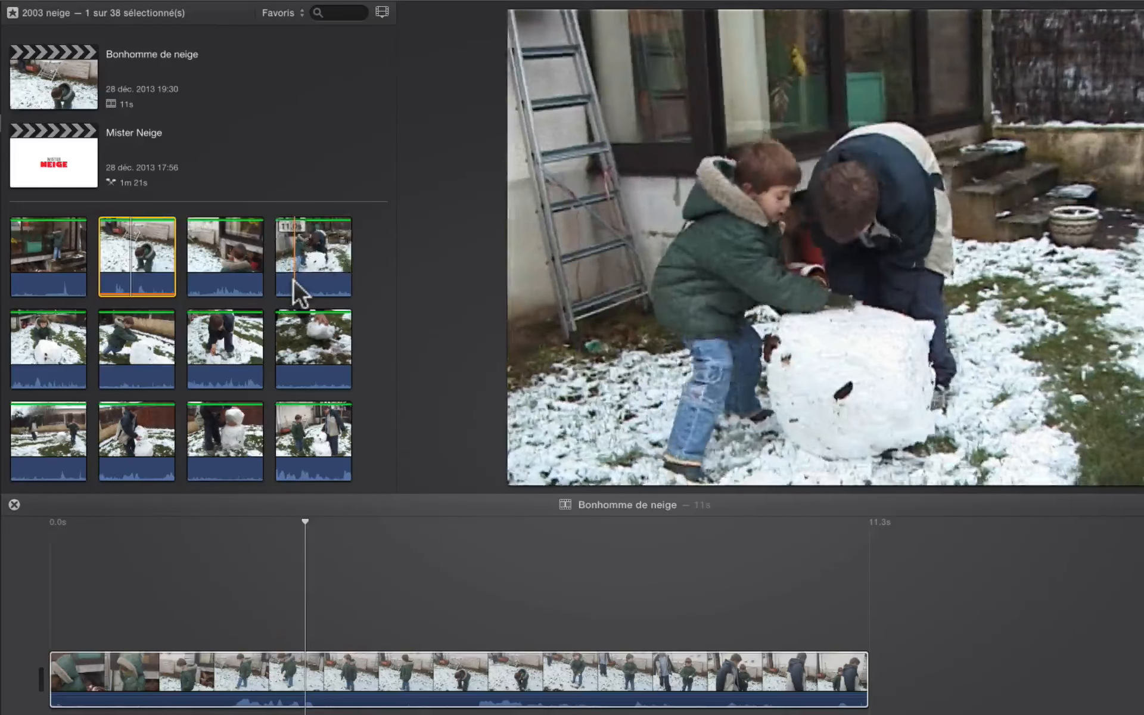
pyautogui.click(290, 281)
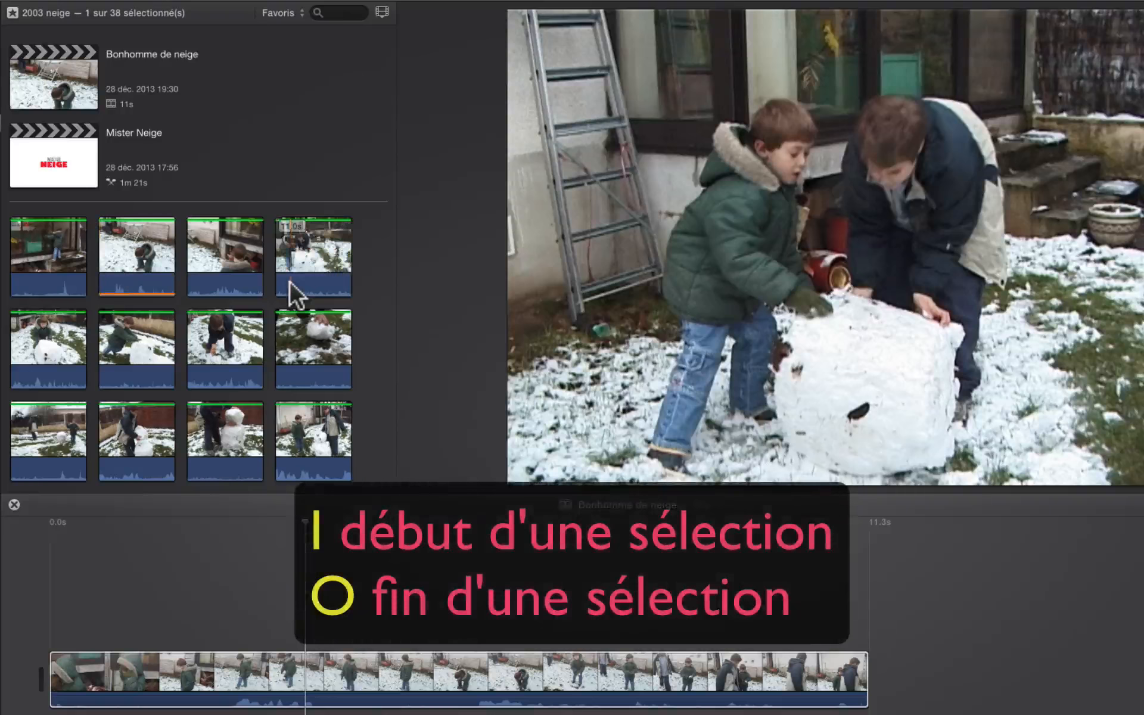
pyautogui.press('space')
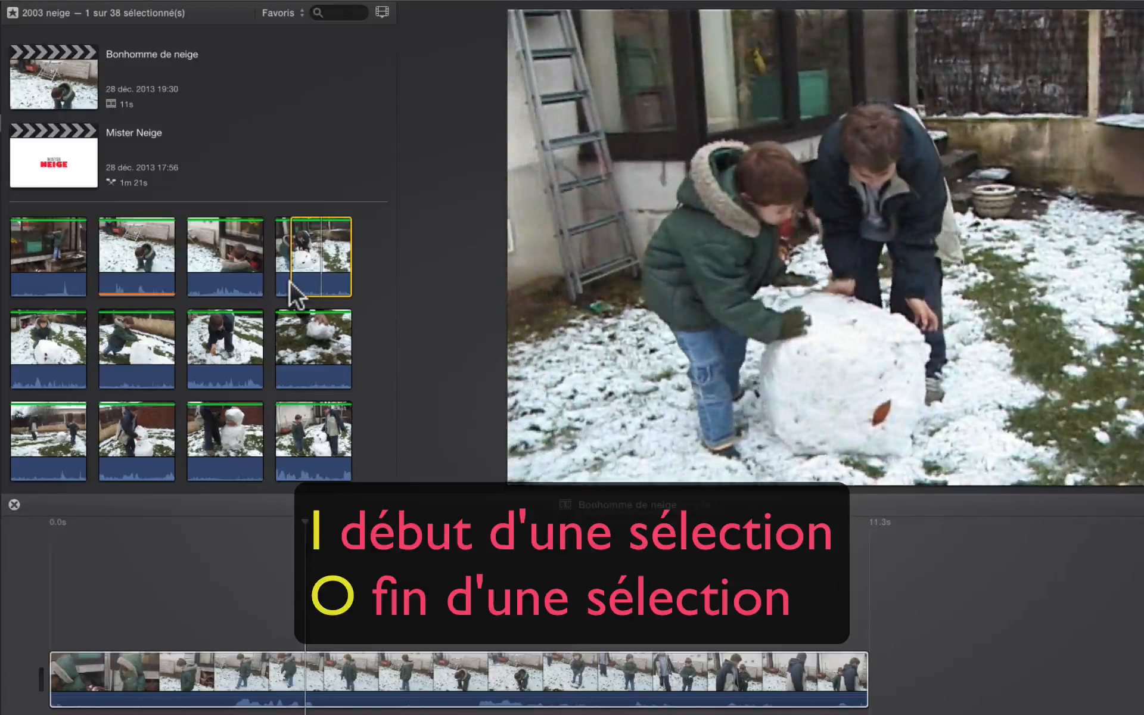
pyautogui.press('o')
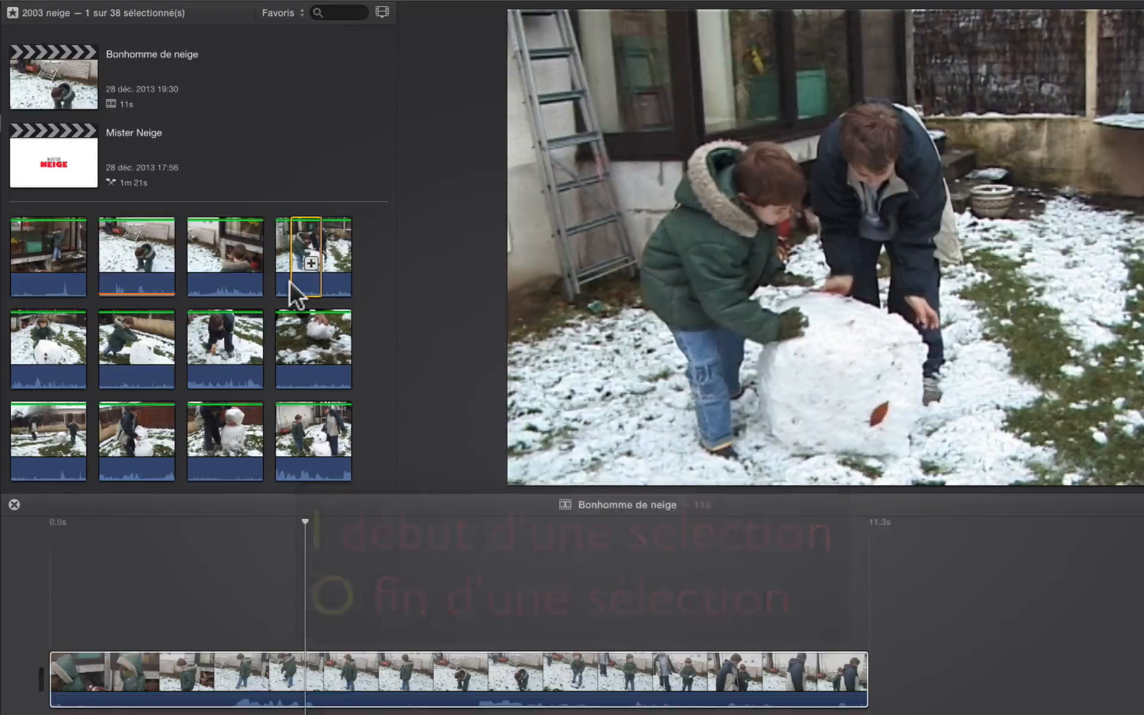
pyautogui.press('e')
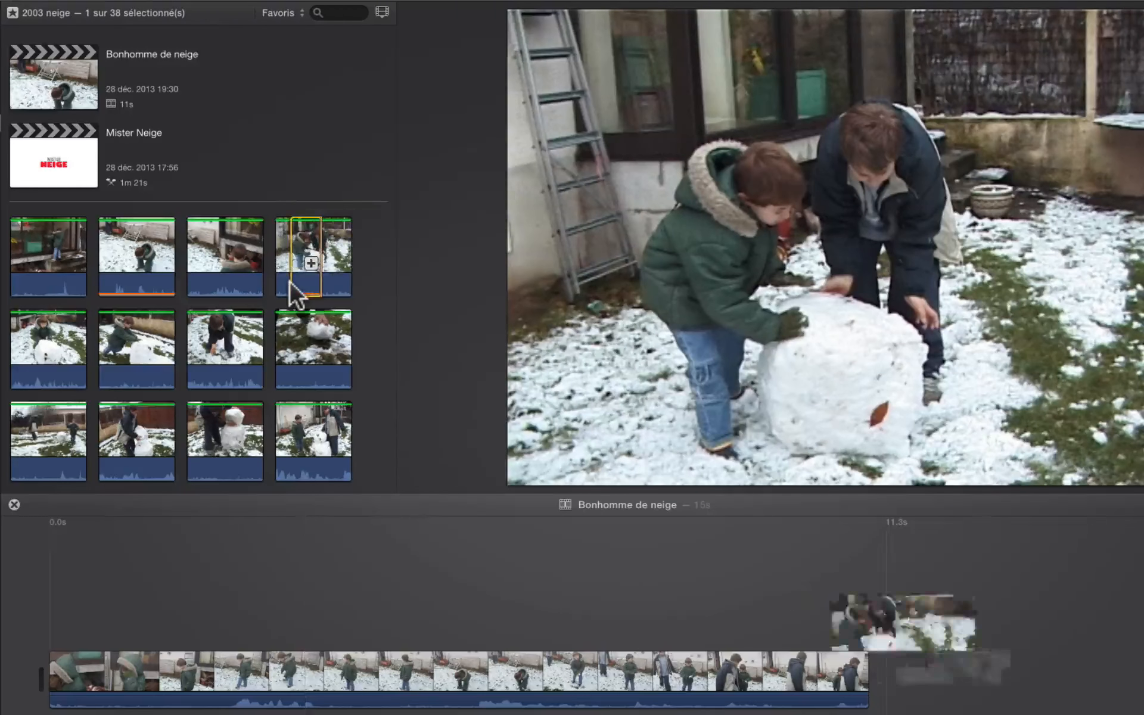
pyautogui.hscroll(2, 758, 649)
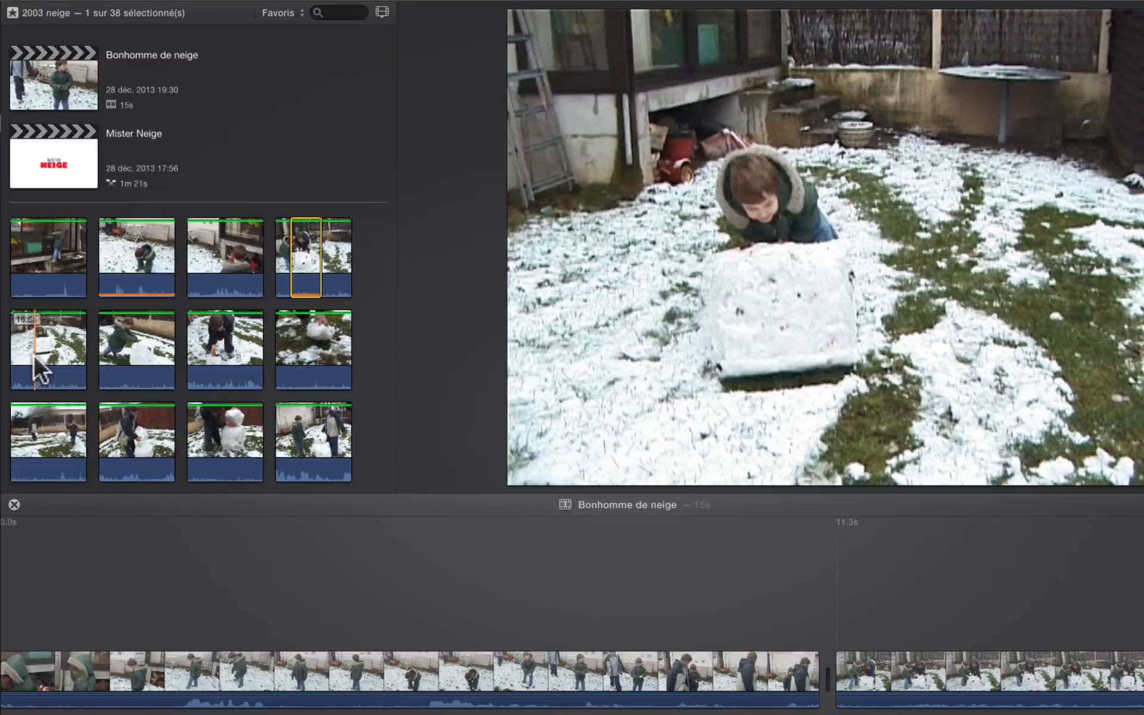
# Mark a short range in the fifth favourite clip, finding its start frame by frame and its end during playback.
pyautogui.press('space')
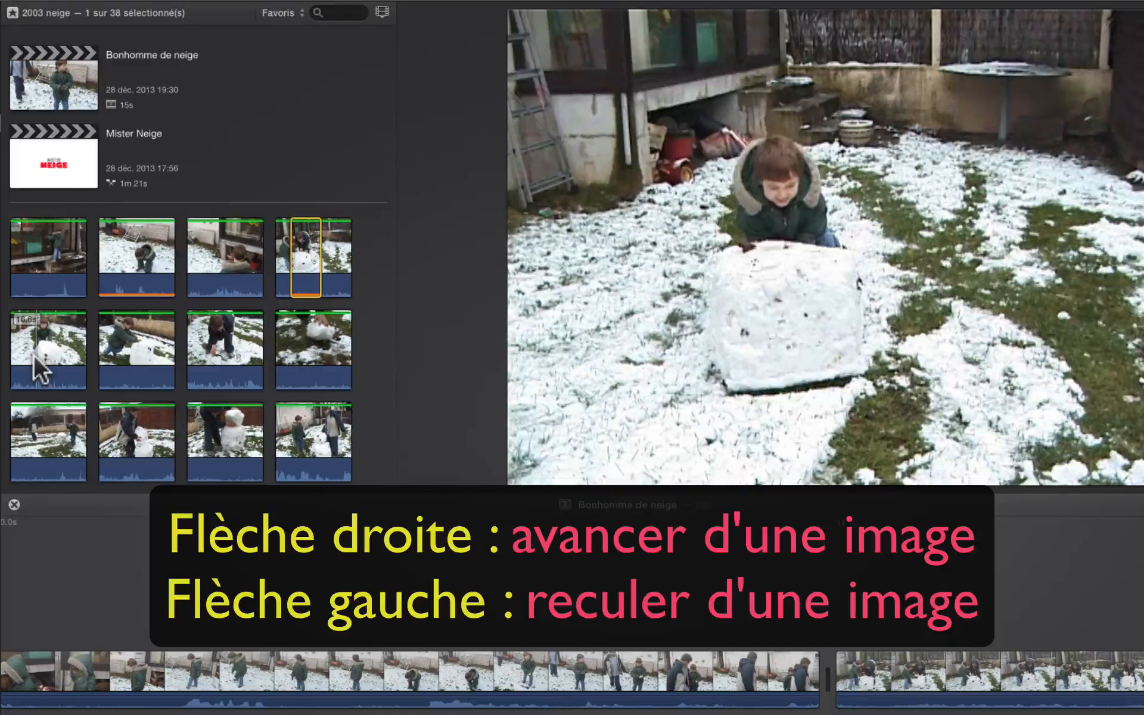
pyautogui.press('Left')
pyautogui.press('Left')
pyautogui.press('Left')
pyautogui.press('Left')
pyautogui.press('Left')
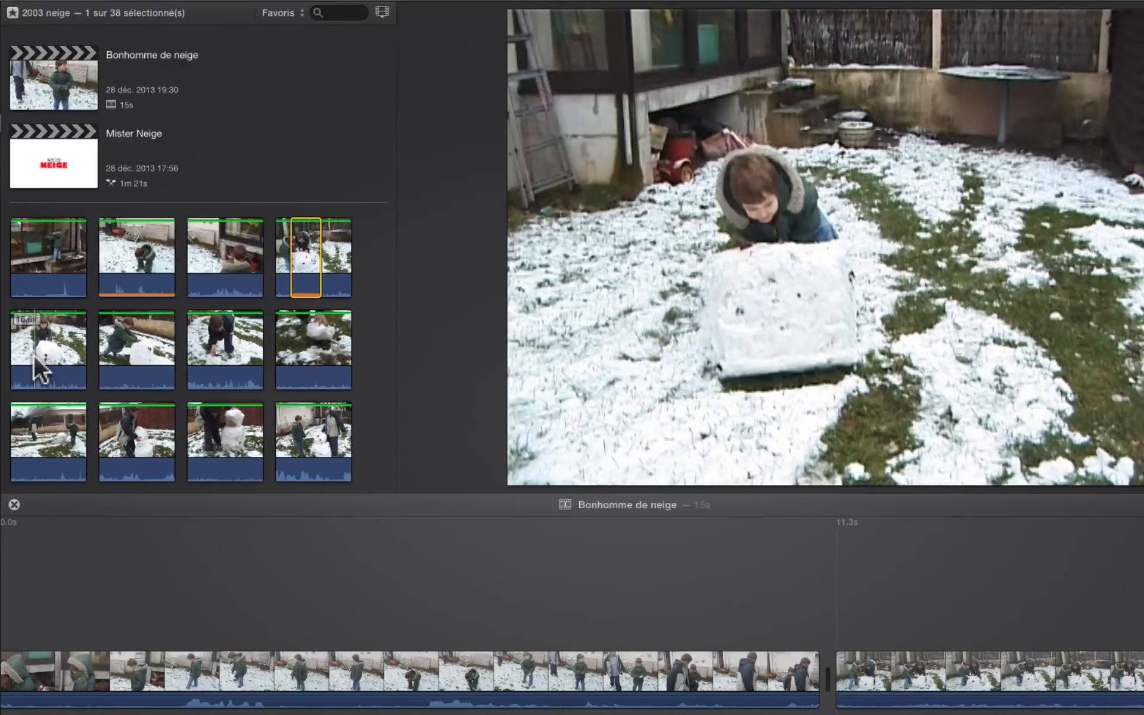
pyautogui.click(33, 354)
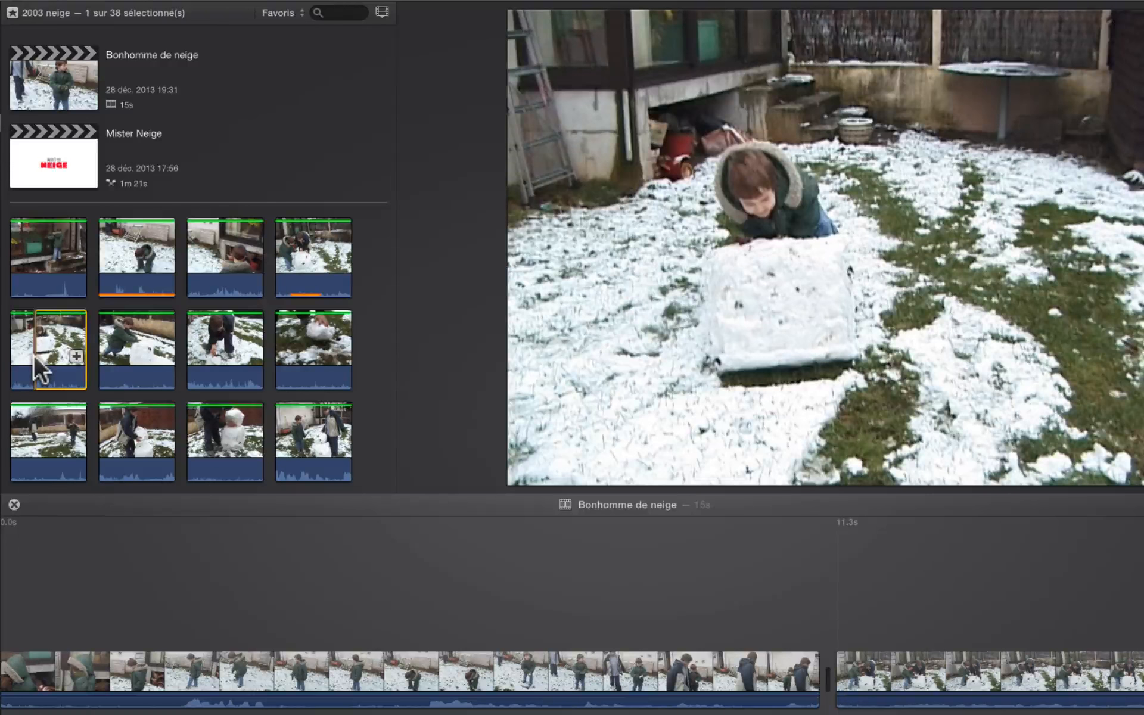
pyautogui.press('space')
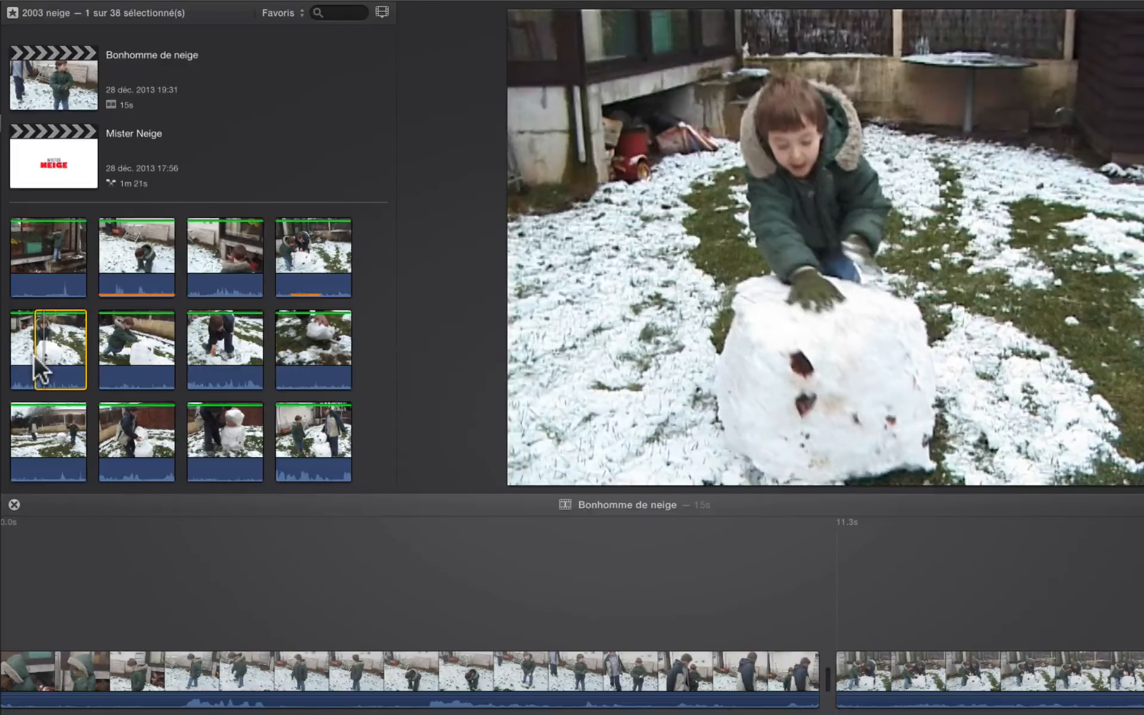
pyautogui.press('o')
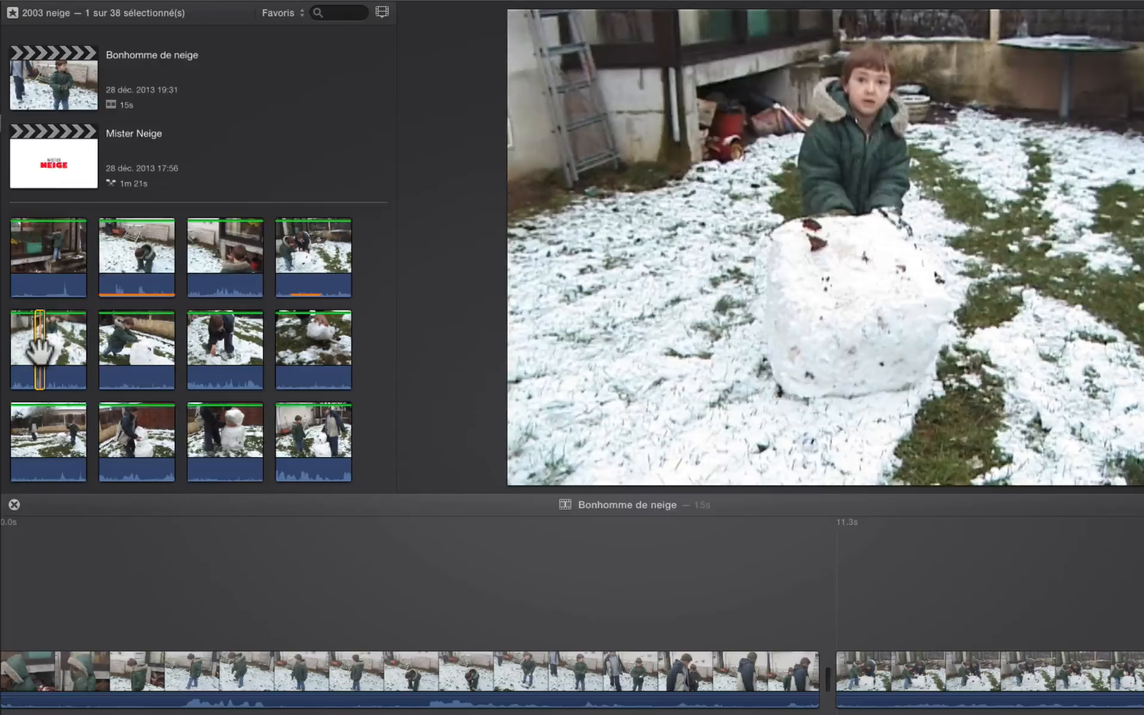
# Append the range marked in the fifth favourite clip to the end of the movie.
pyautogui.moveTo(40, 351); pyautogui.dragTo(1138, 685)
pyautogui.moveTo(36, 325); pyautogui.dragTo(38, 328)
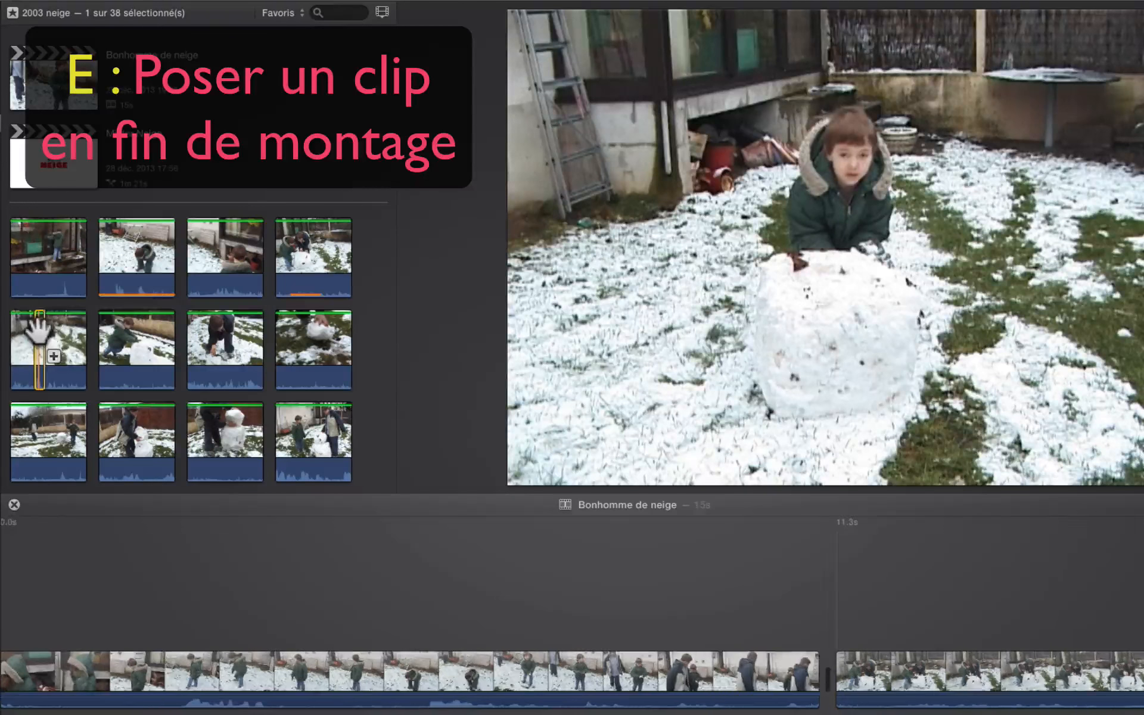
pyautogui.press('e')
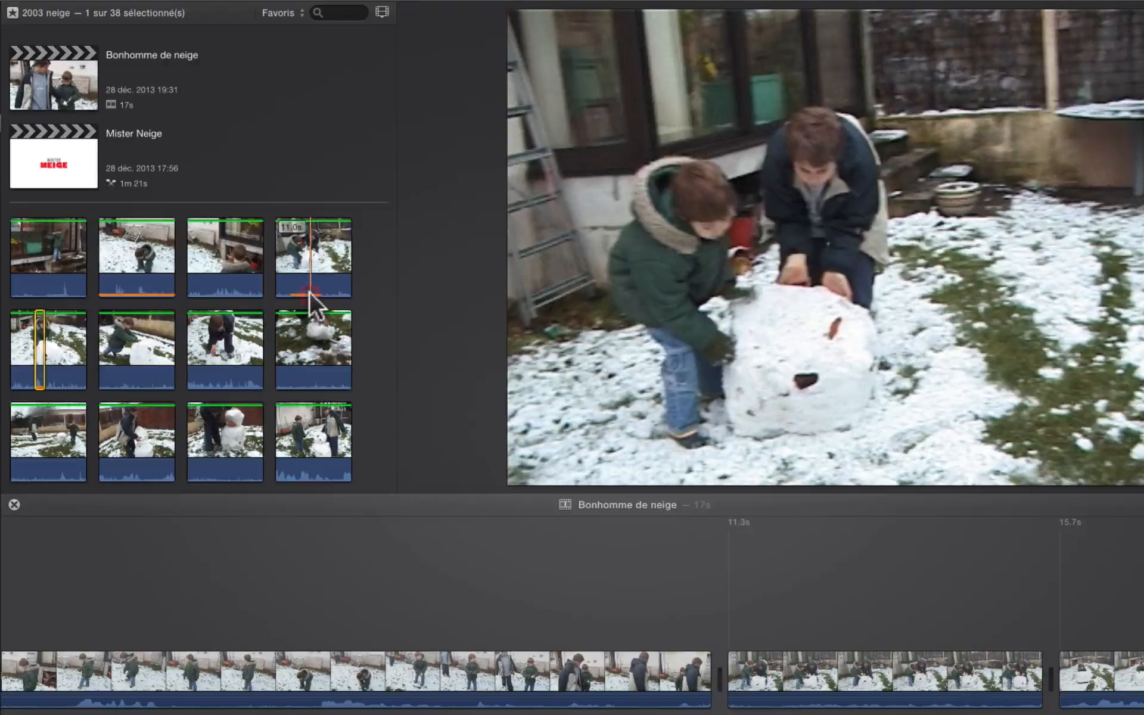
# Reselect the already used ranges in the fourth and fifth favourite clips.
pyautogui.click(309, 291)
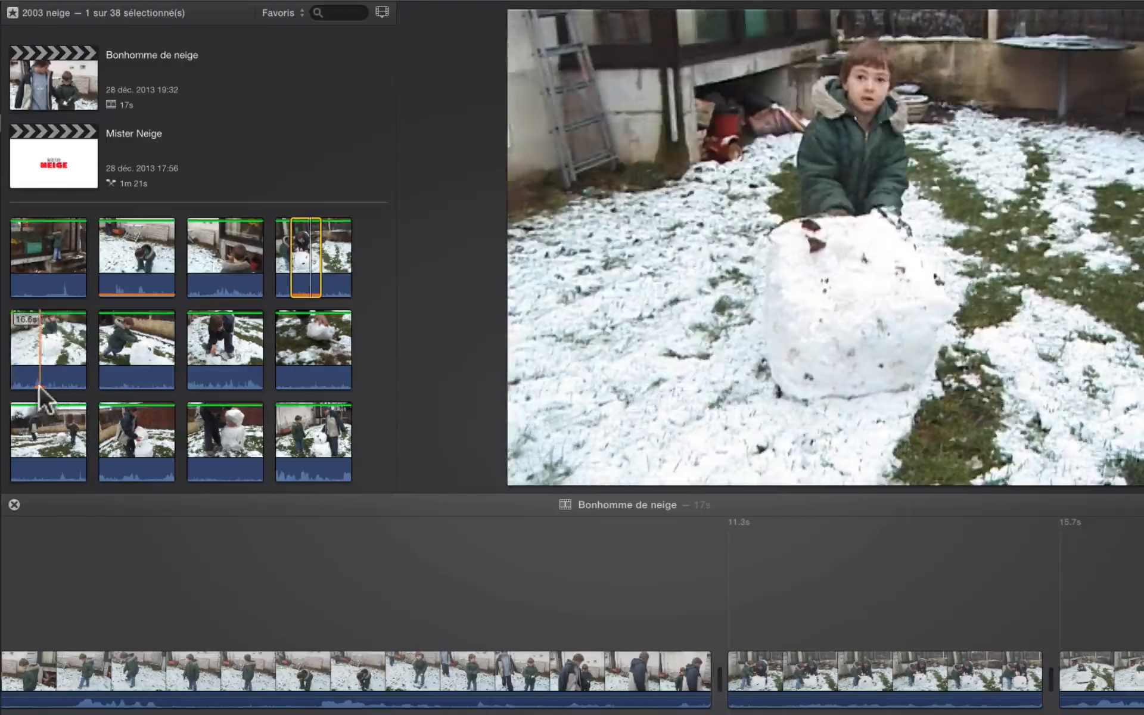
pyautogui.click(39, 384)
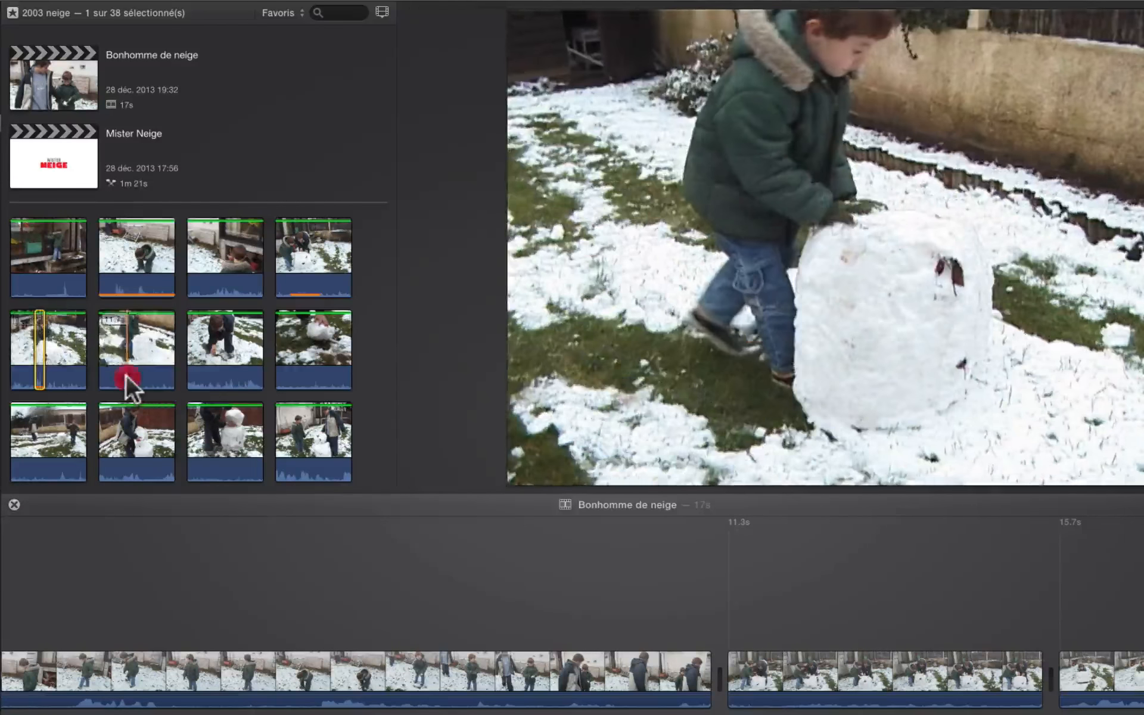
# Mark a range of about 1.7 s in the middle of the sixth favourite clip, setting its end during playback.
pyautogui.click(125, 374)
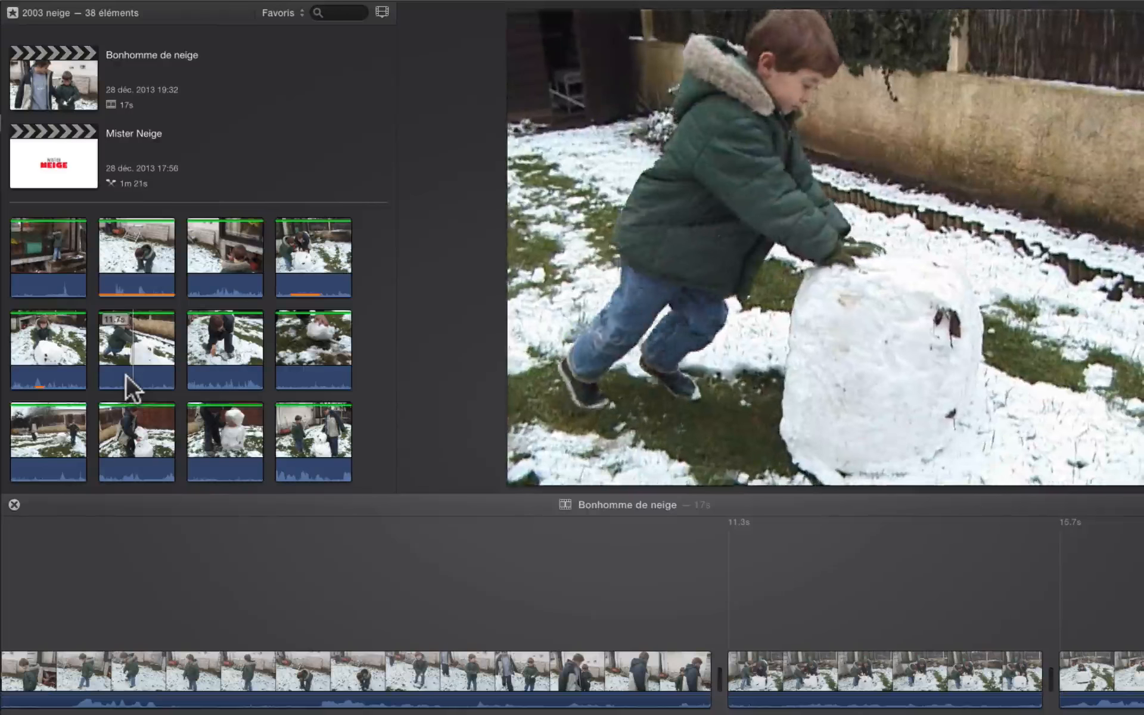
pyautogui.click(125, 374)
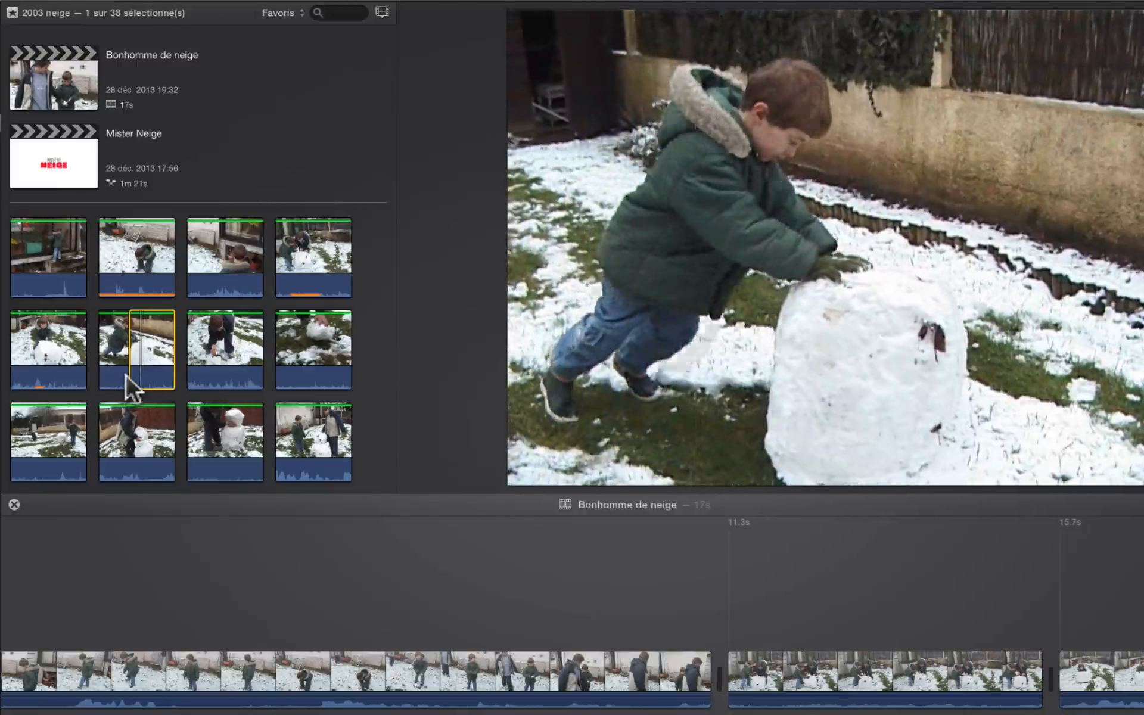
pyautogui.press('o')
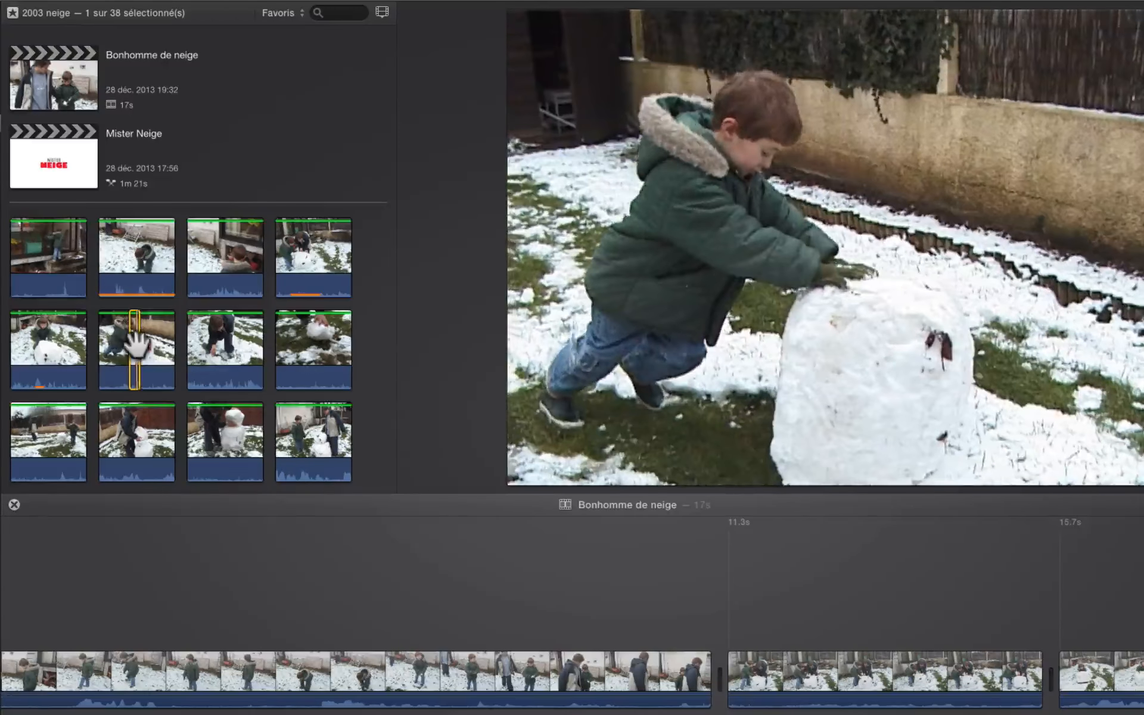
# Try placing the marked range between the movie's first and second clips, play it, and take it back out.
pyautogui.moveTo(135, 345); pyautogui.dragTo(753, 691)
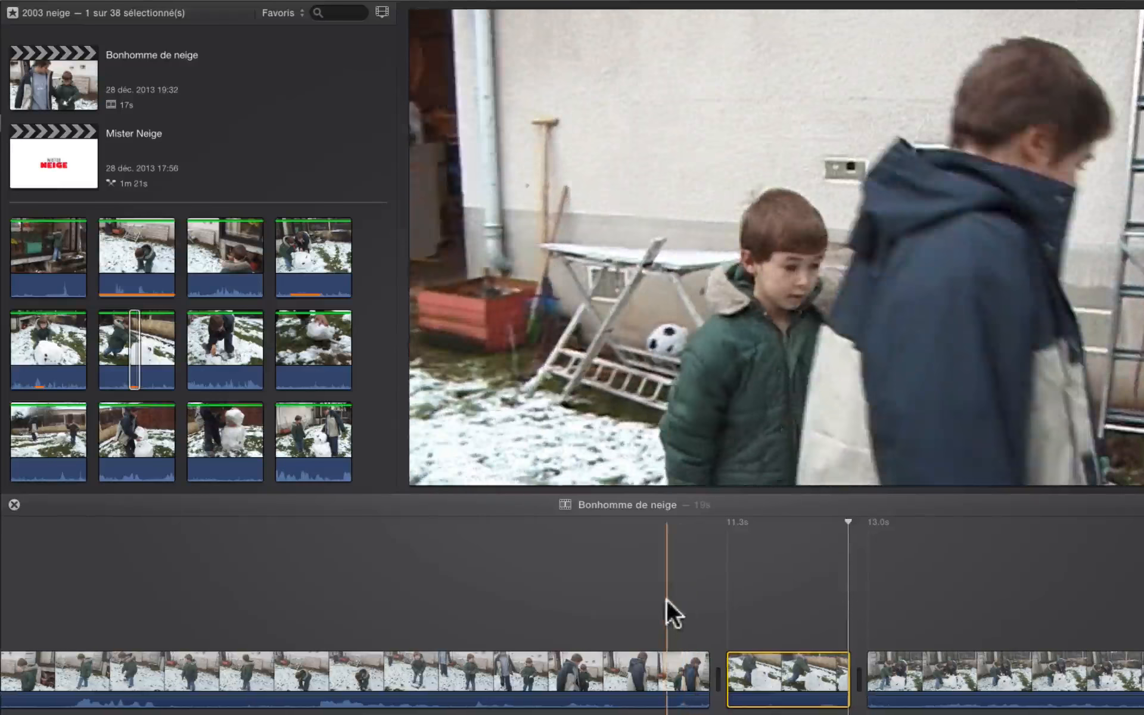
pyautogui.press('/')
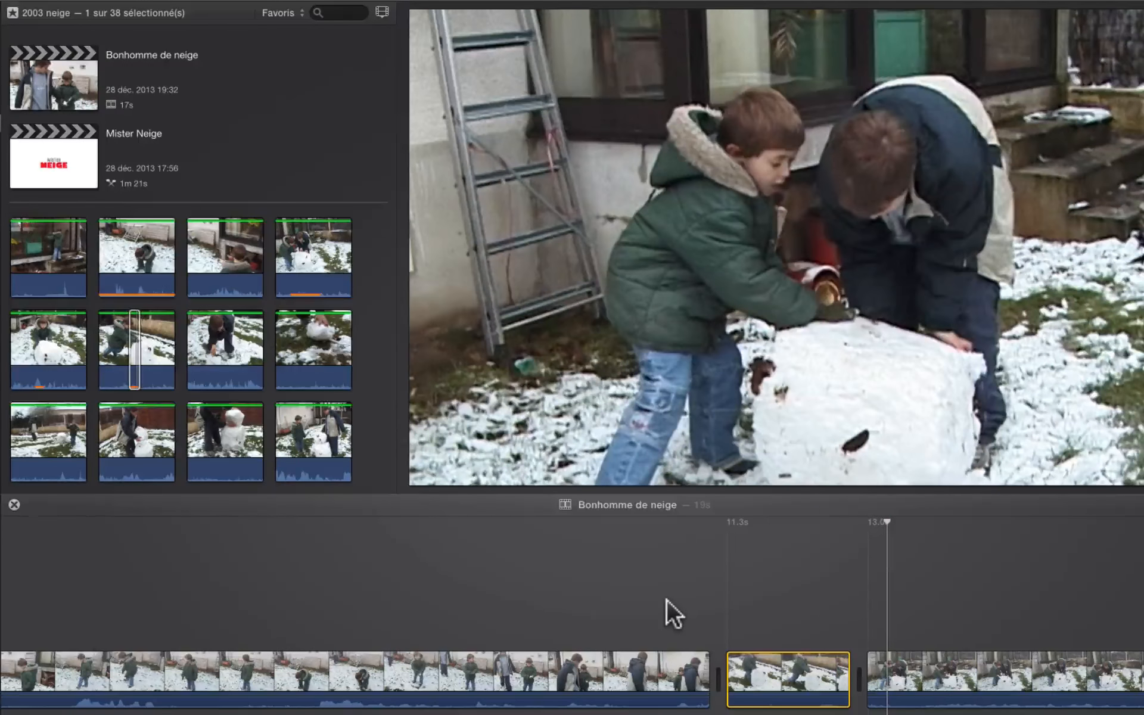
pyautogui.press('BackSpace')
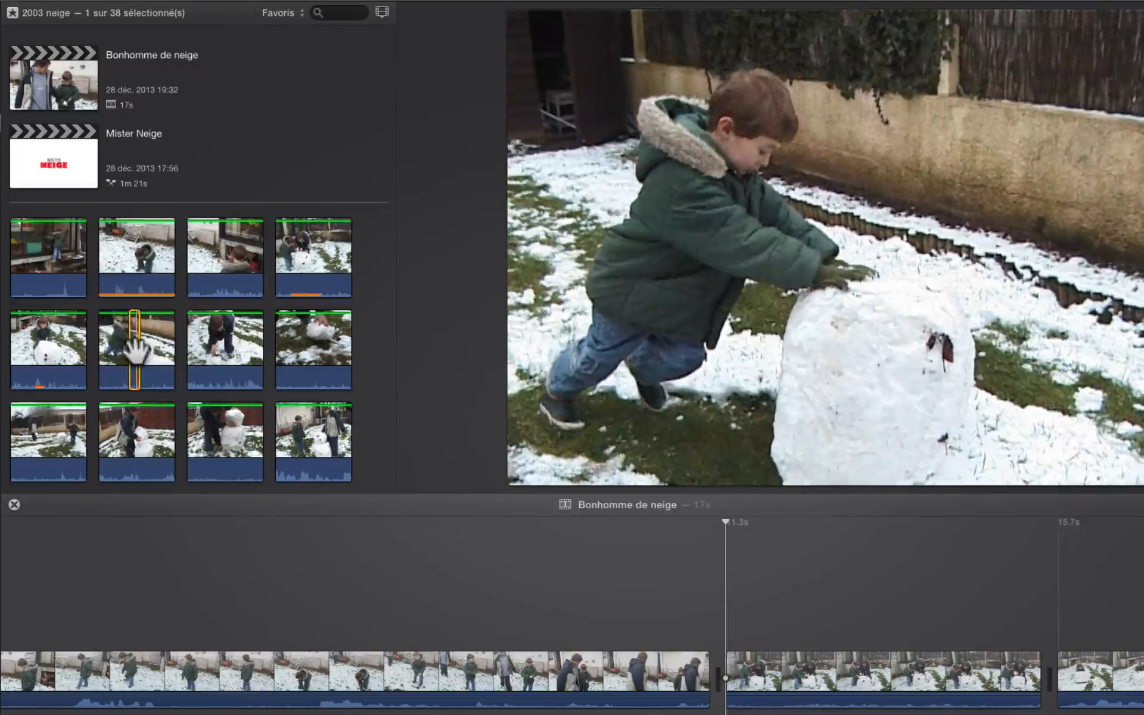
# Insert the sixth clip's marked range at the 11.3 s playhead position, between the movie's first two clips, and play the result.
pyautogui.click(136, 352)
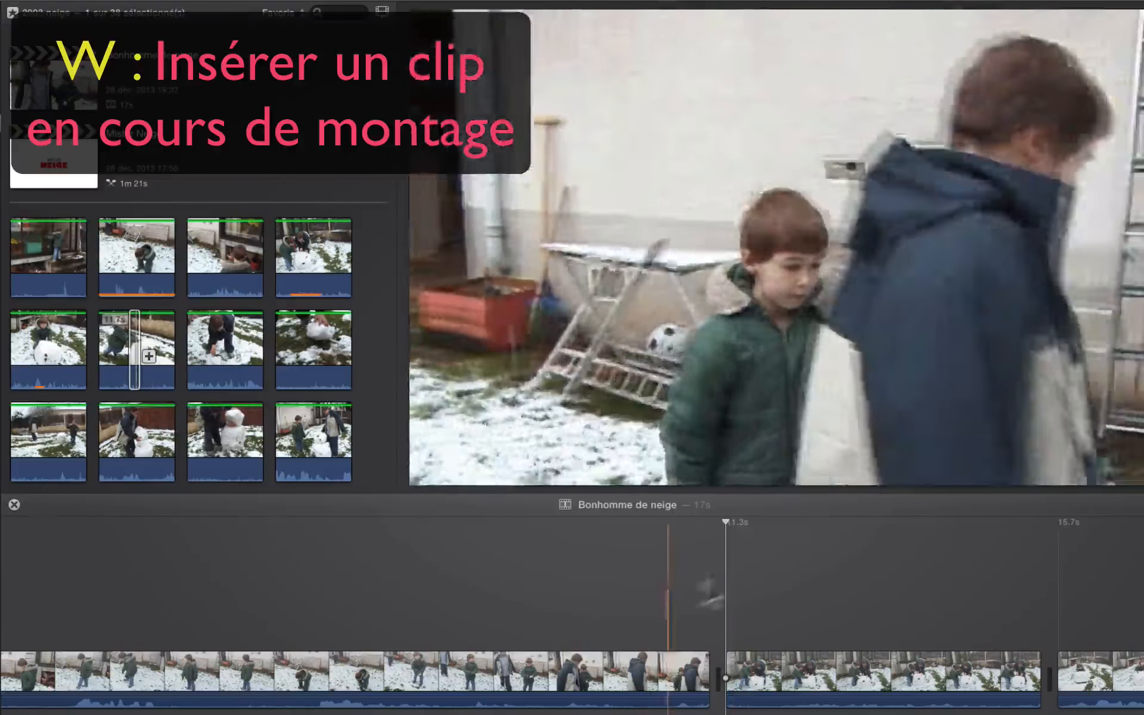
pyautogui.press('w')
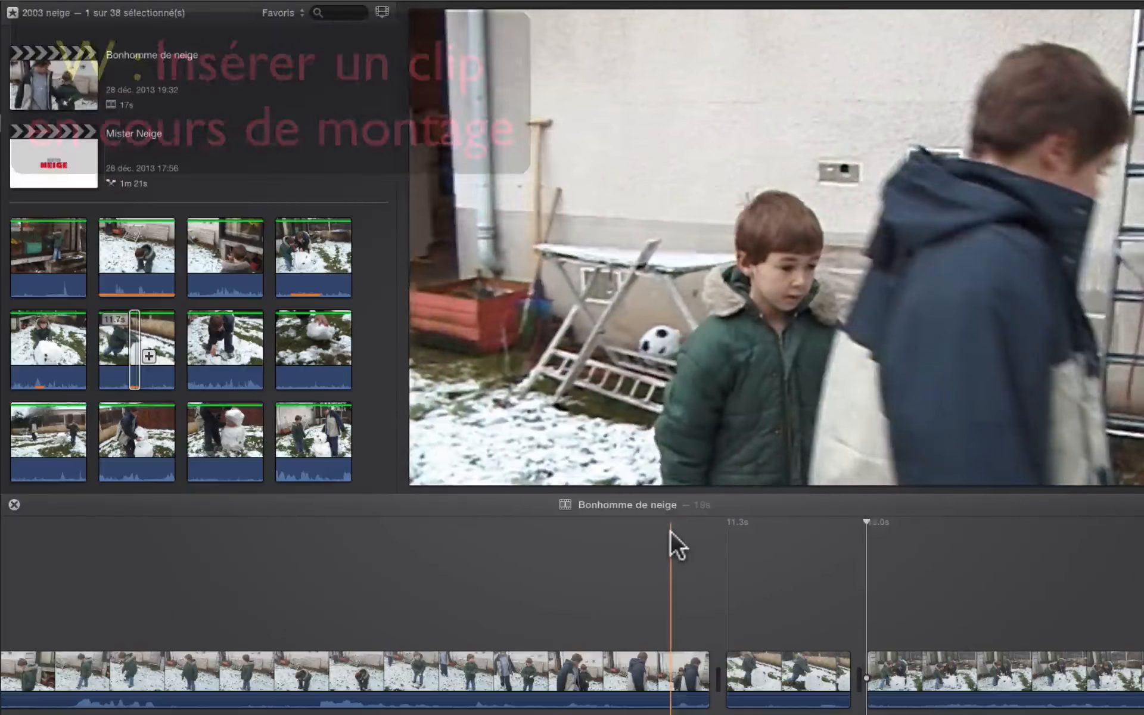
pyautogui.press('space')
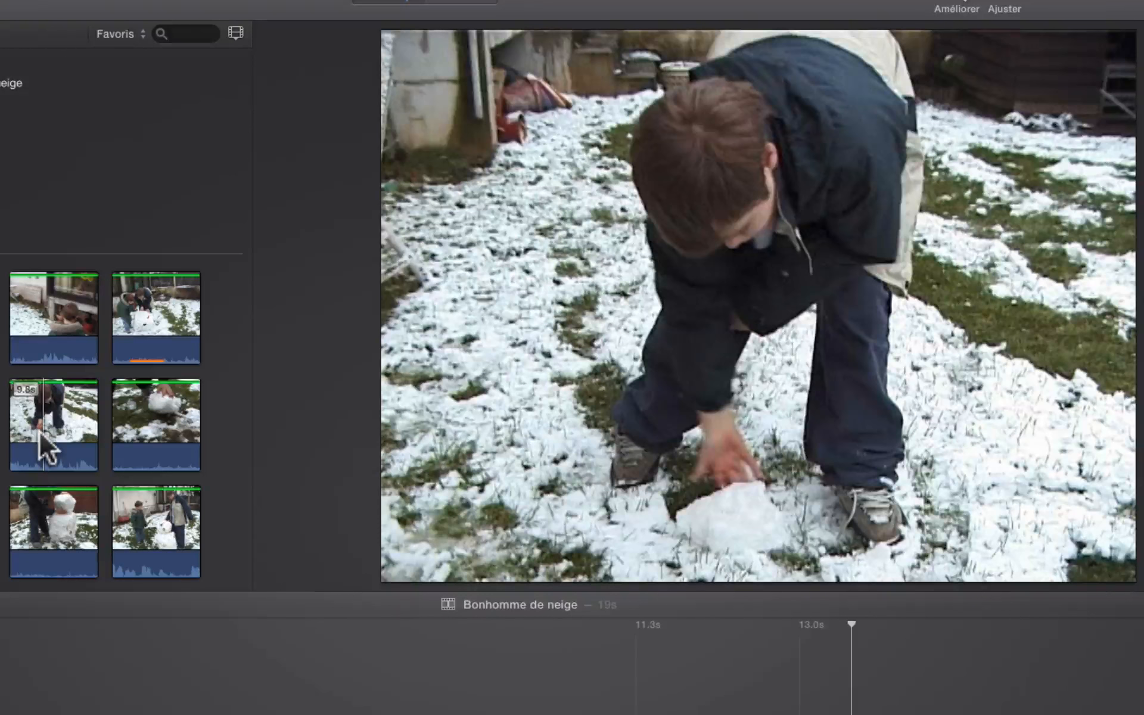
# Mark a range of about 0.7 s in the seventh favourite clip during playback and append it to the end of the movie.
pyautogui.click(40, 431)
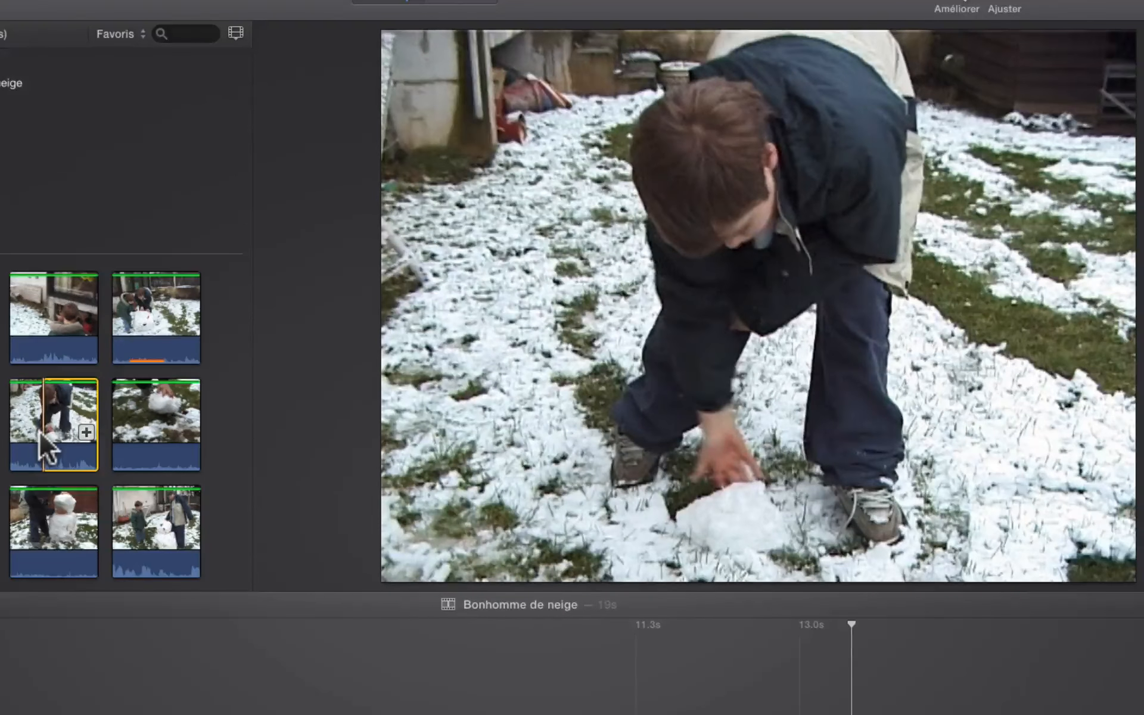
pyautogui.press('space')
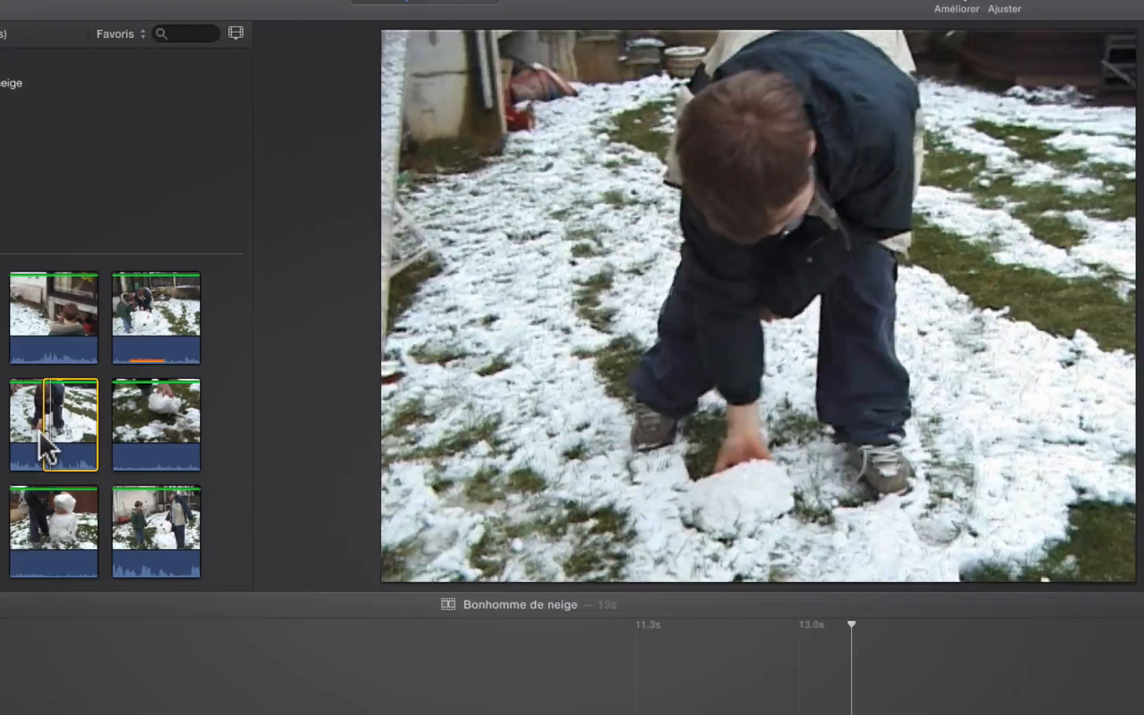
pyautogui.press('o')
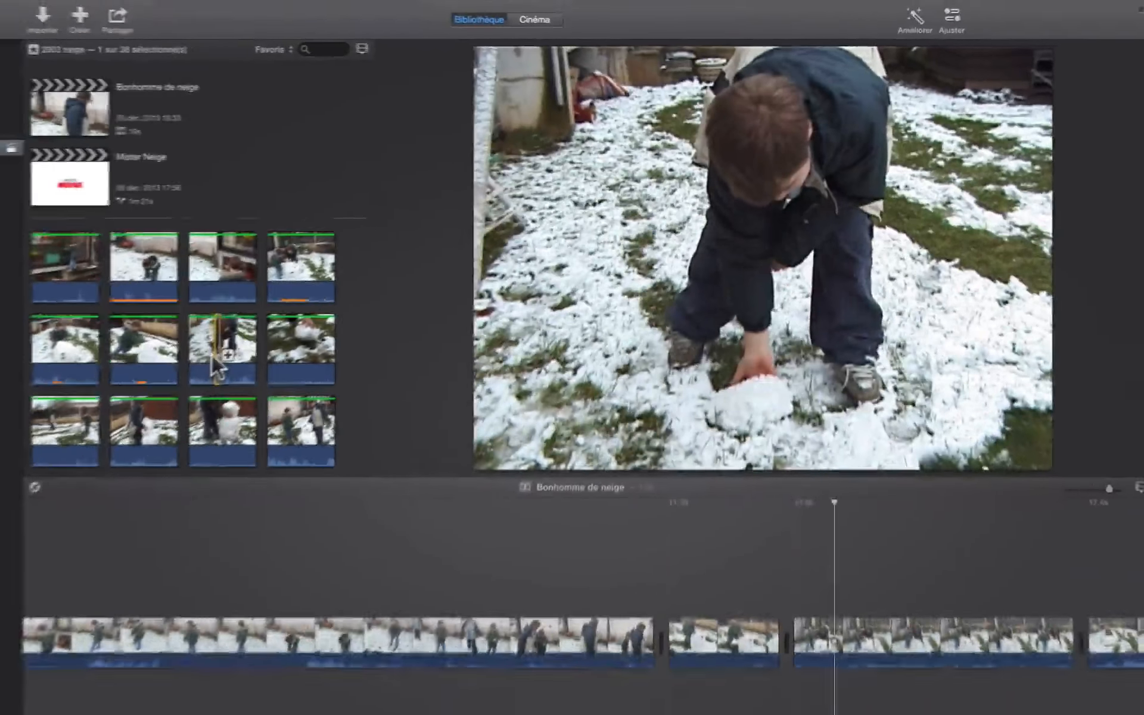
pyautogui.press('e')
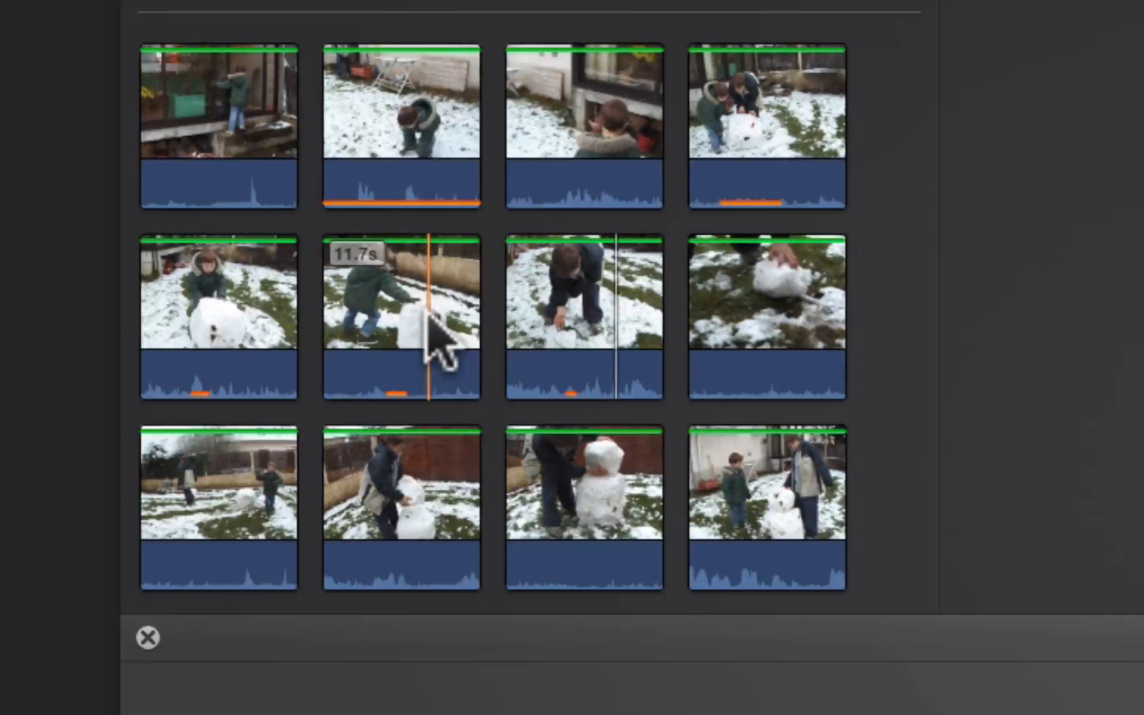
# Step through the sixth favourite clip in ten-frame jumps, first backward and back forward again.
pyautogui.click(427, 313)
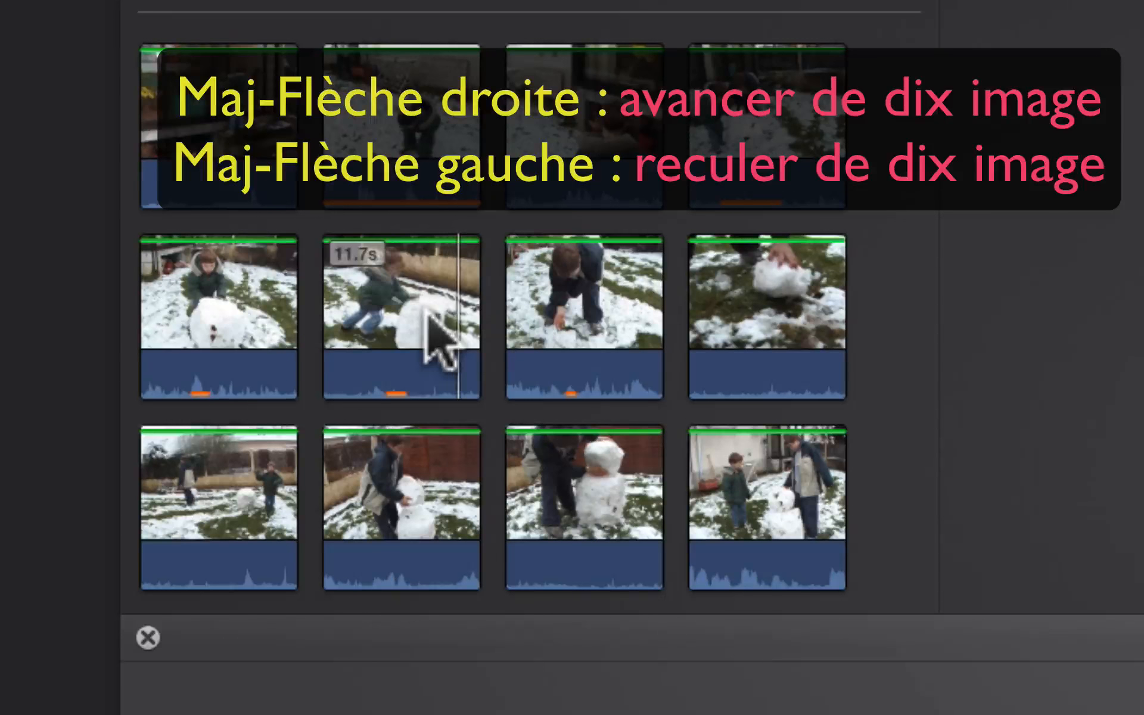
pyautogui.hotkey('shift', 'Left')
pyautogui.hotkey('shift', 'Left')
pyautogui.hotkey('shift', 'Left')
pyautogui.hotkey('shift', 'Left')
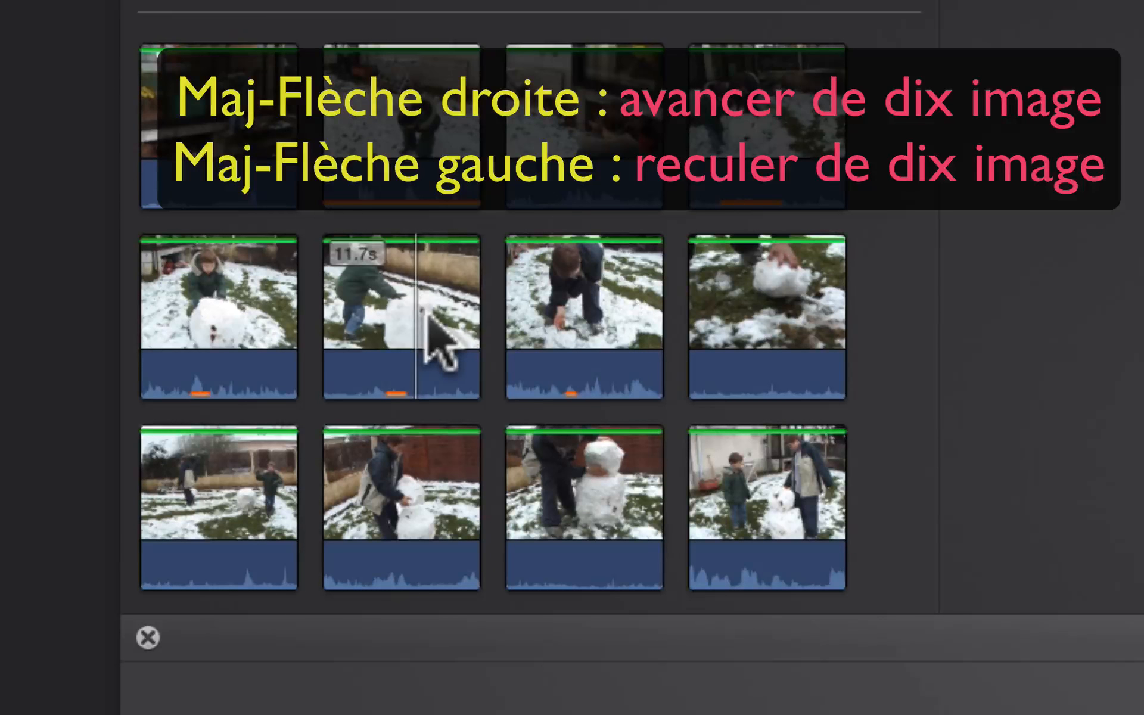
pyautogui.hotkey('shift', 'Right')
pyautogui.hotkey('shift', 'Right')
pyautogui.hotkey('shift', 'Right')
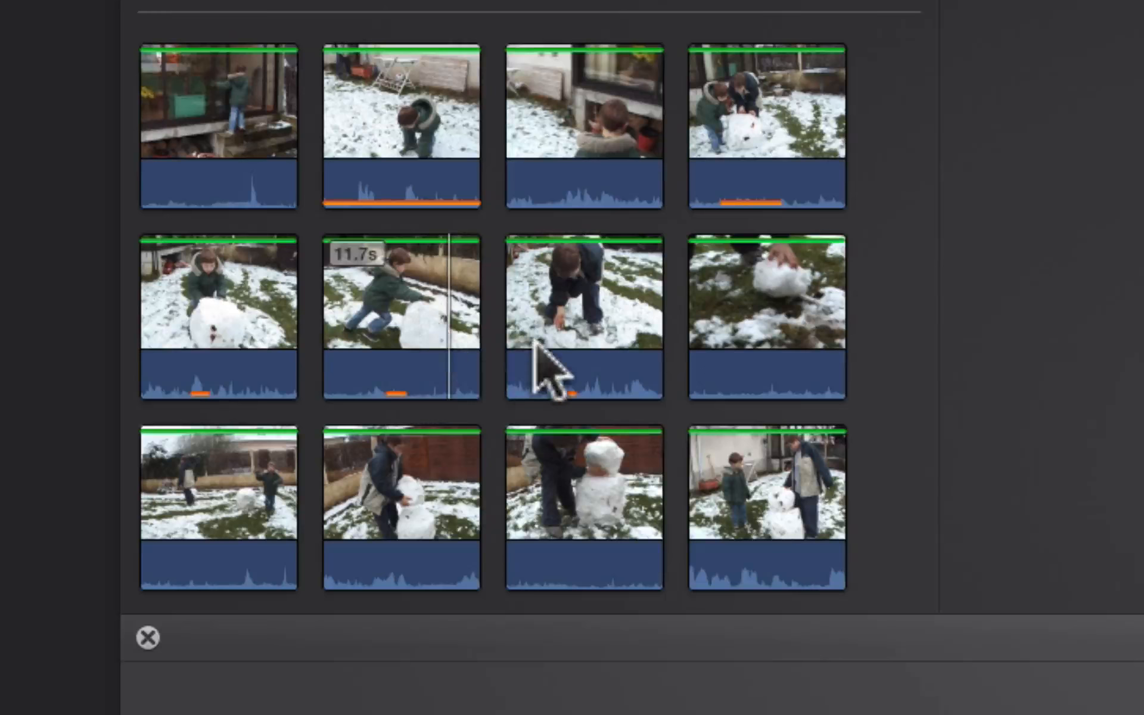
# Try marking ranges in the seventh and third favourite clips and clear the selections.
pyautogui.moveTo(538, 349); pyautogui.dragTo(618, 344)
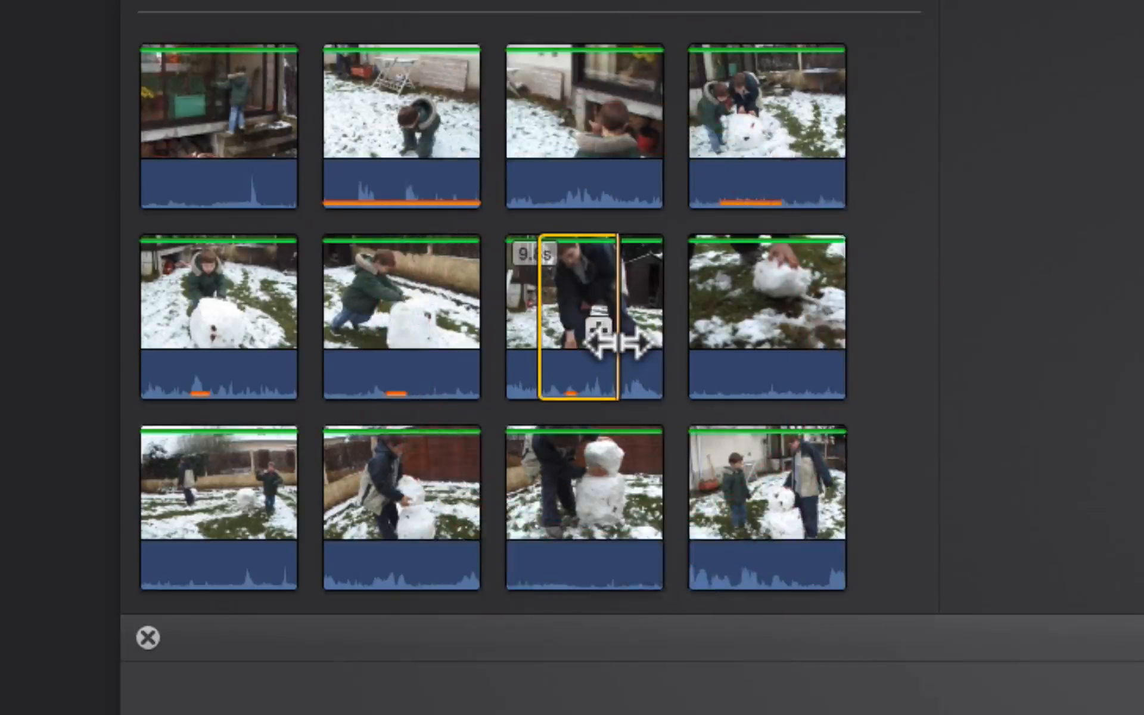
pyautogui.click(793, 325)
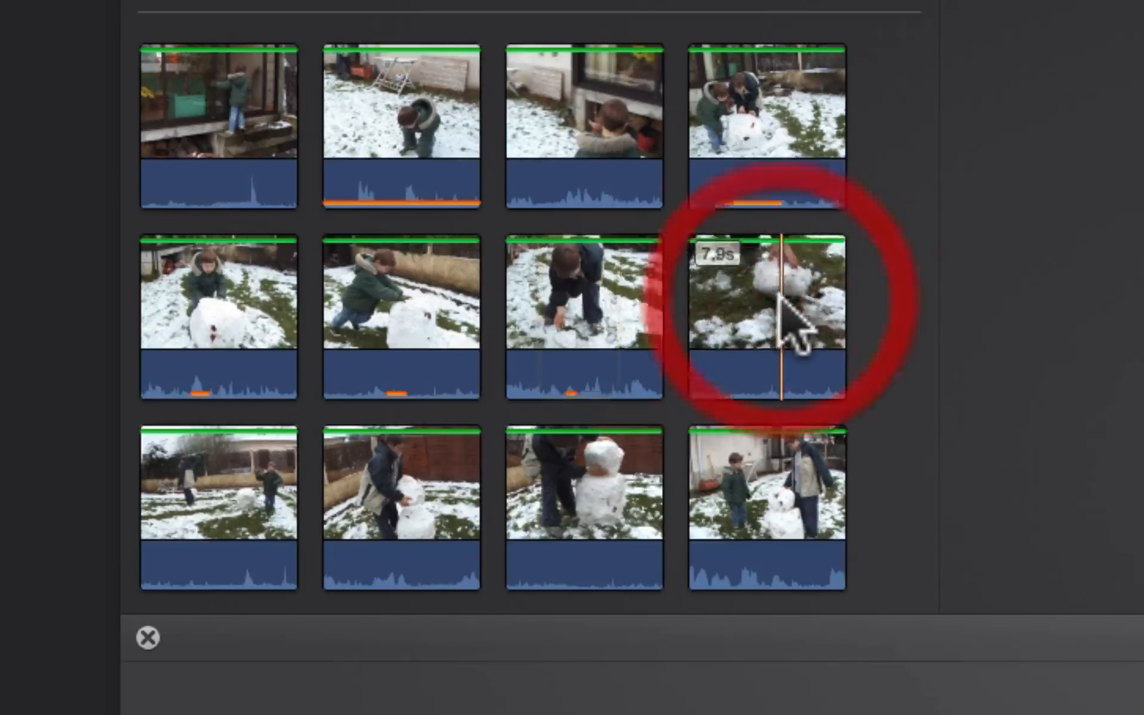
pyautogui.click(603, 175)
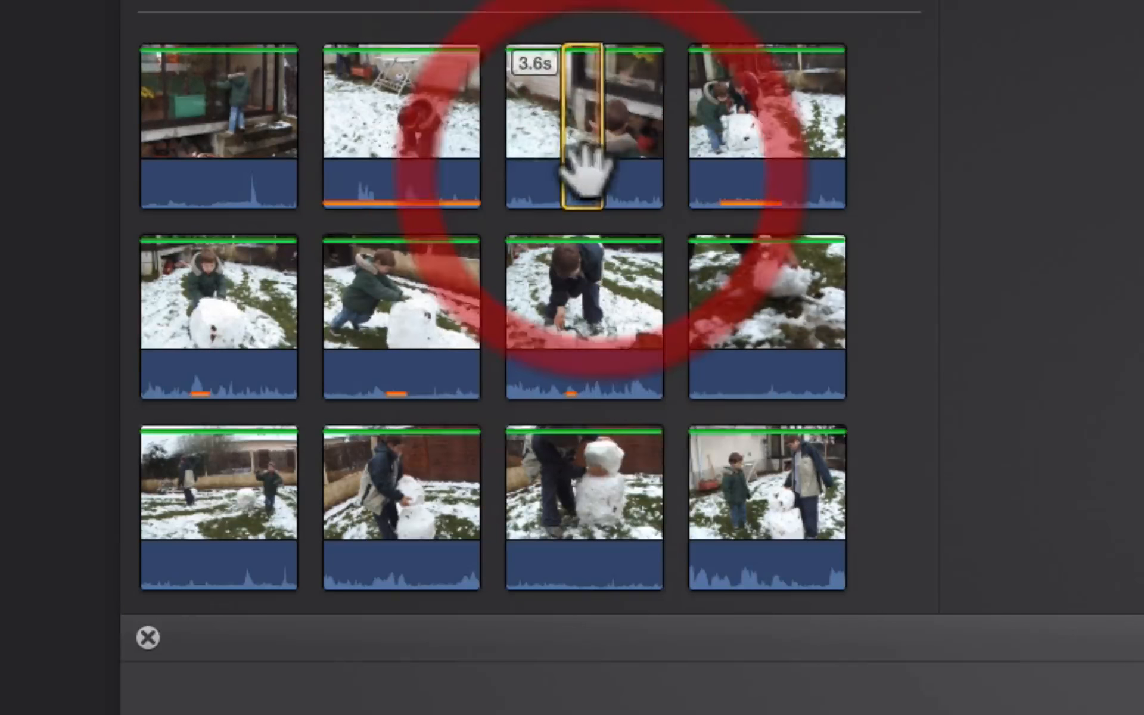
pyautogui.click(544, 178)
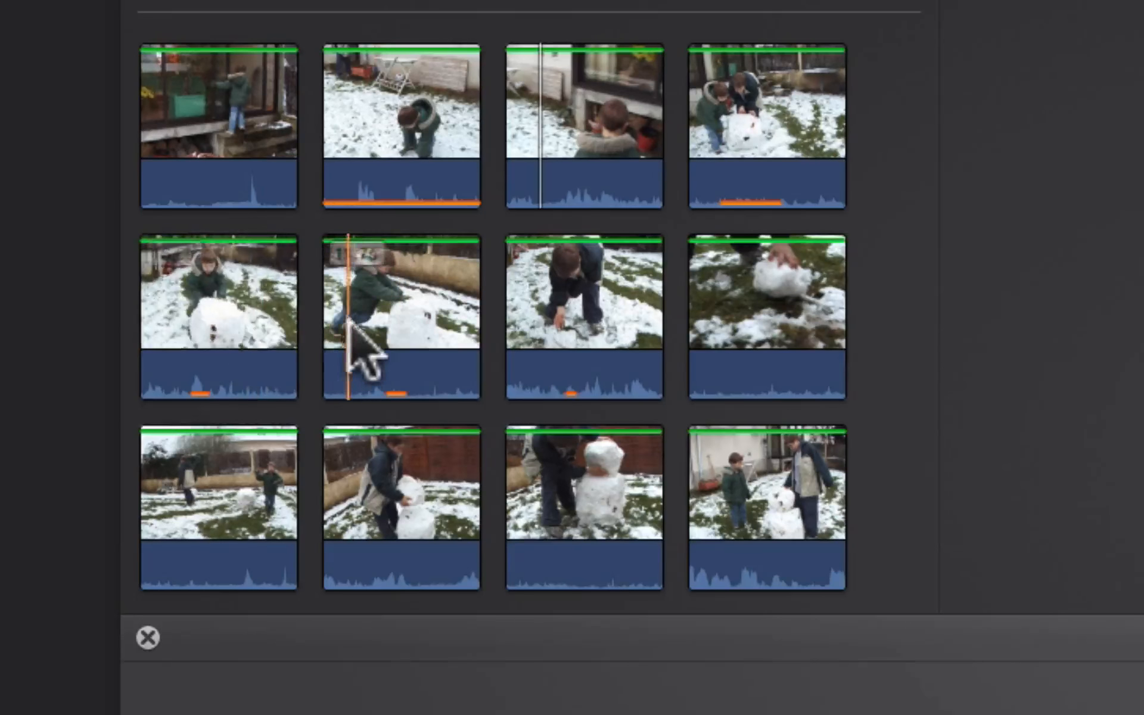
# Mark a range of about 4 s in the eleventh favourite clip and append it to the end of the movie.
pyautogui.click(538, 501)
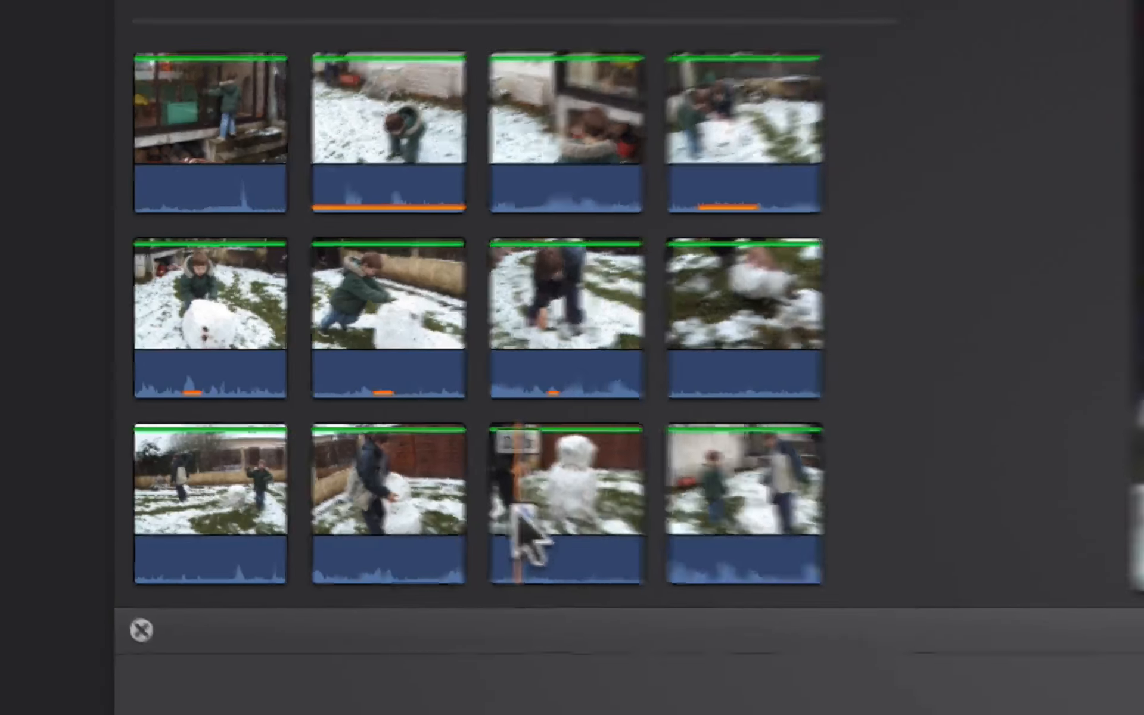
pyautogui.click(539, 522)
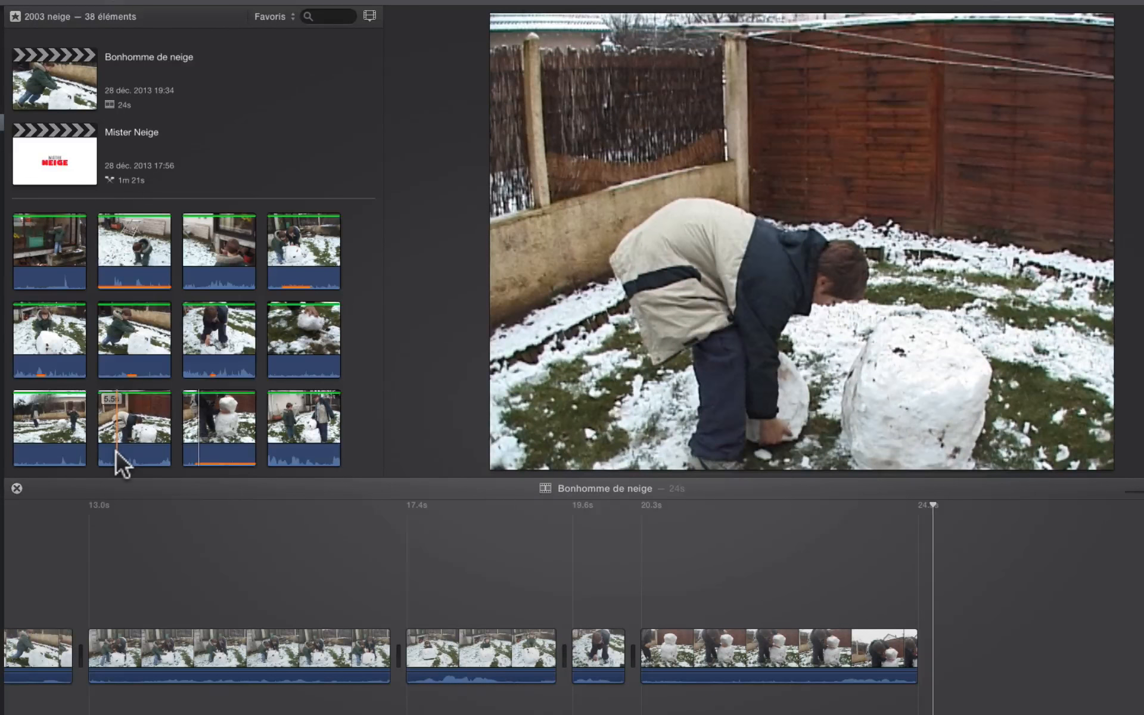
# Mark a range of about 1.7 s in the tenth favourite clip and append it to the end of the movie.
pyautogui.moveTo(116, 452); pyautogui.dragTo(137, 456)
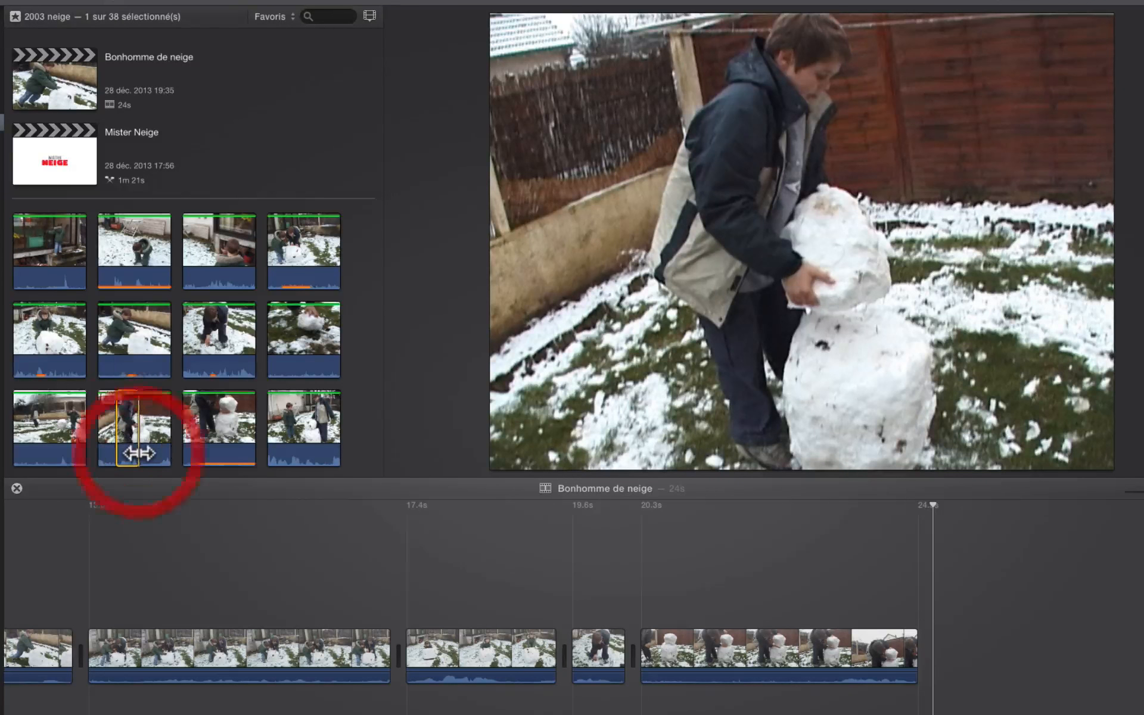
pyautogui.click(149, 436)
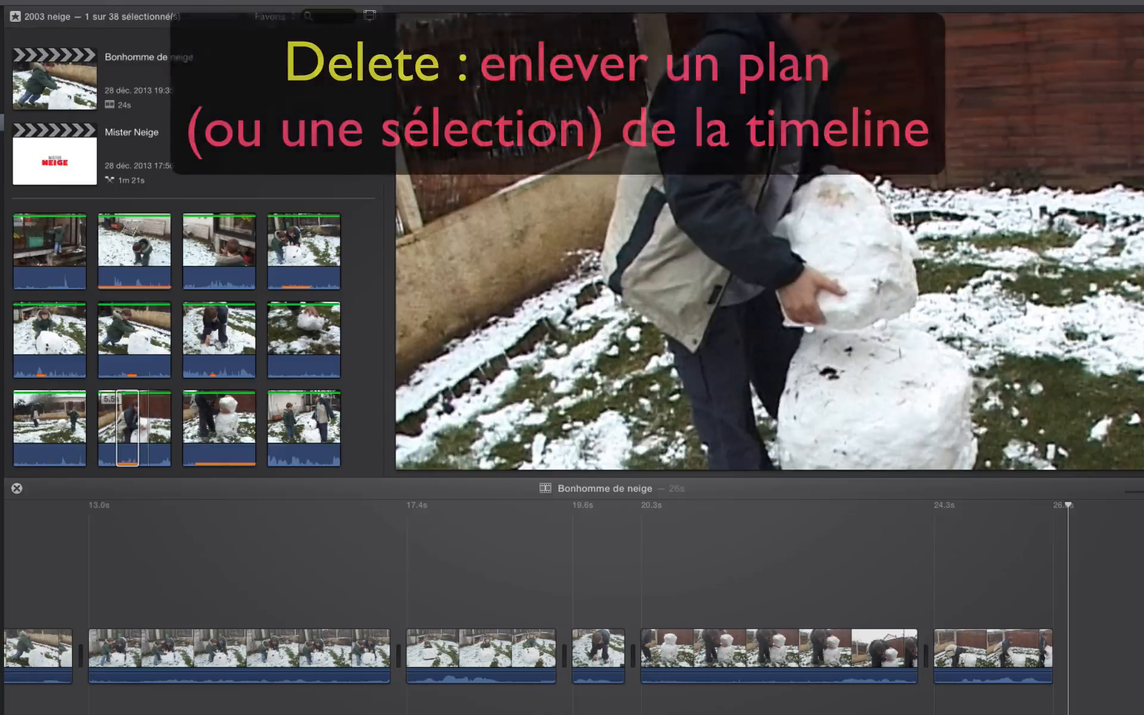
# Remove the last clip, taken from the tenth favourite, from the movie, undoing a first deletion before deleting it again.
pyautogui.click(1004, 646)
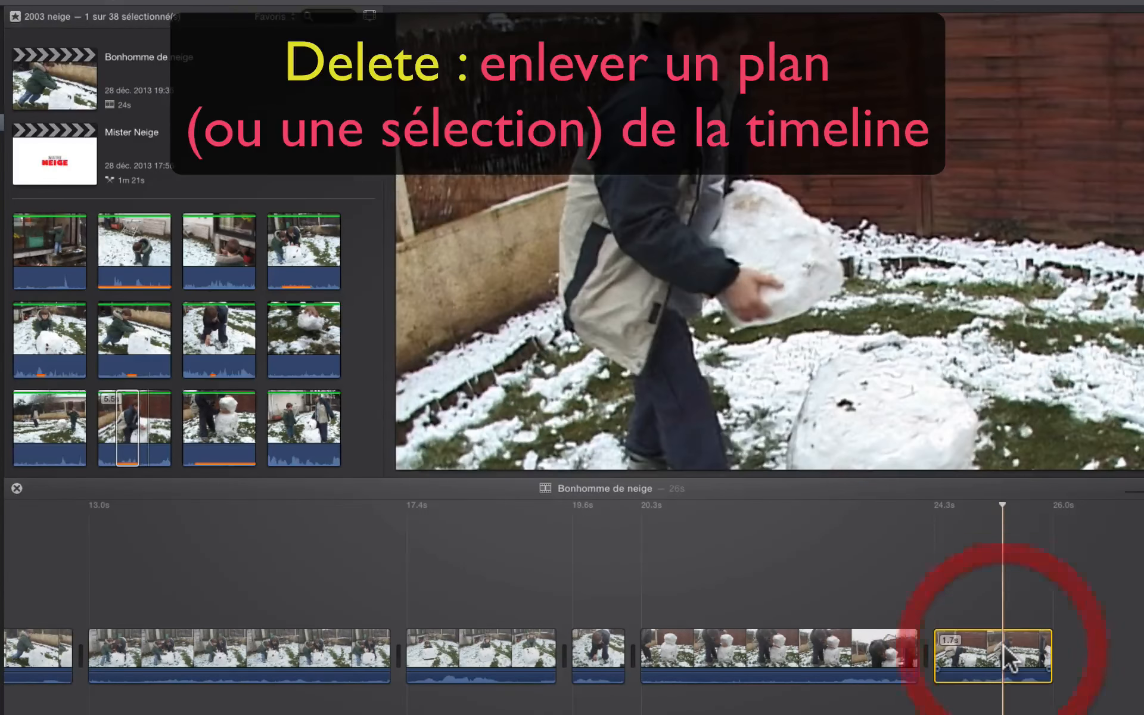
pyautogui.press('Delete')
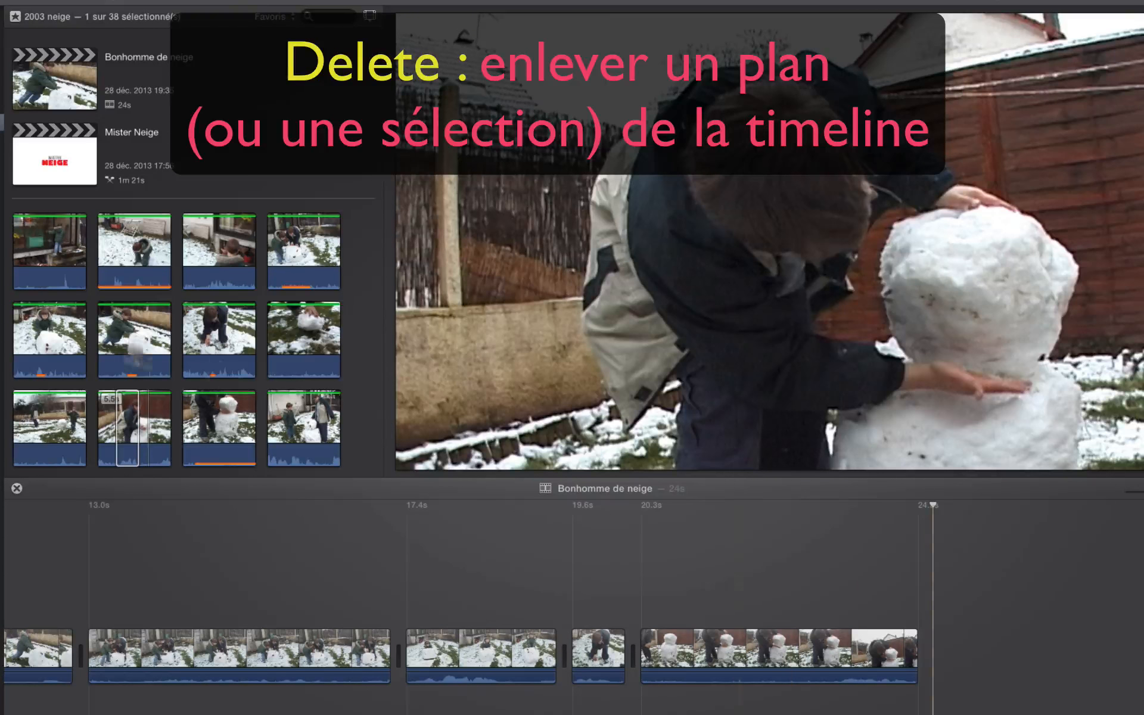
pyautogui.press('super+z')
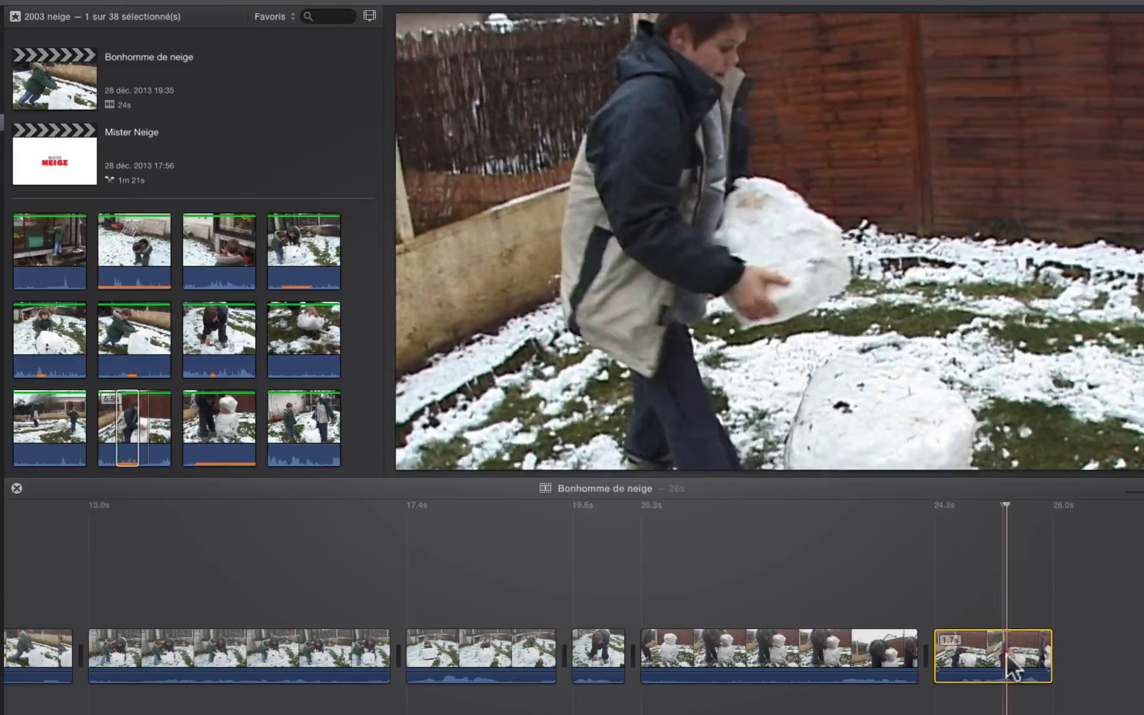
pyautogui.click(1006, 652)
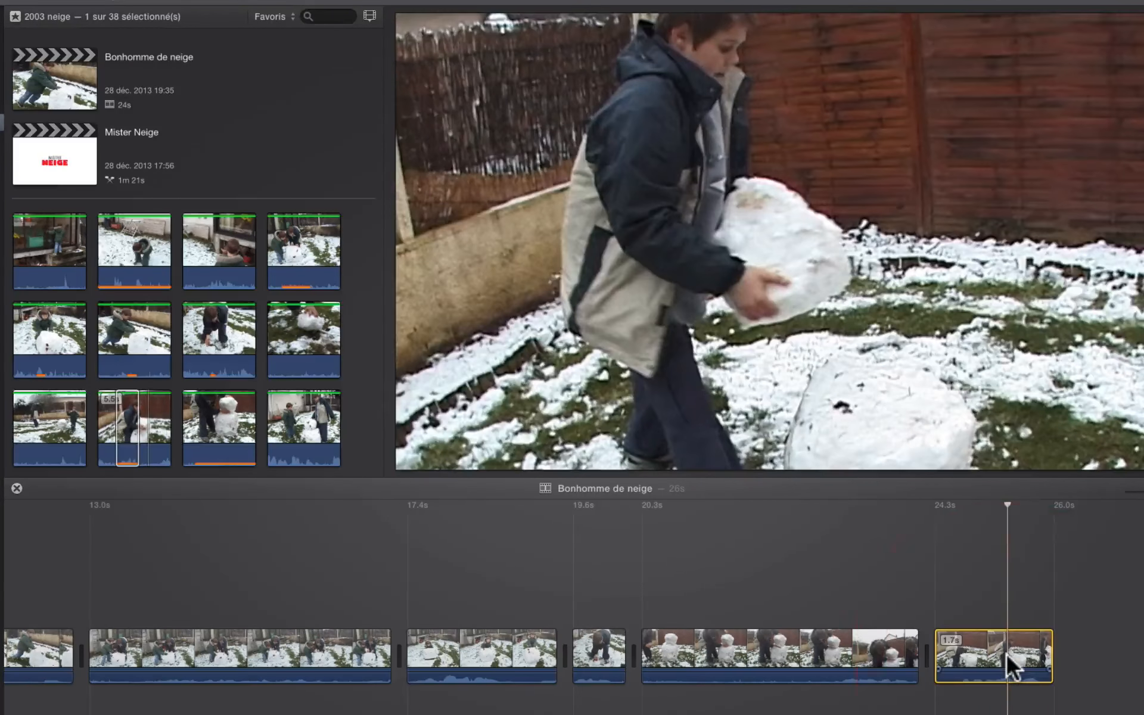
pyautogui.press('Delete')
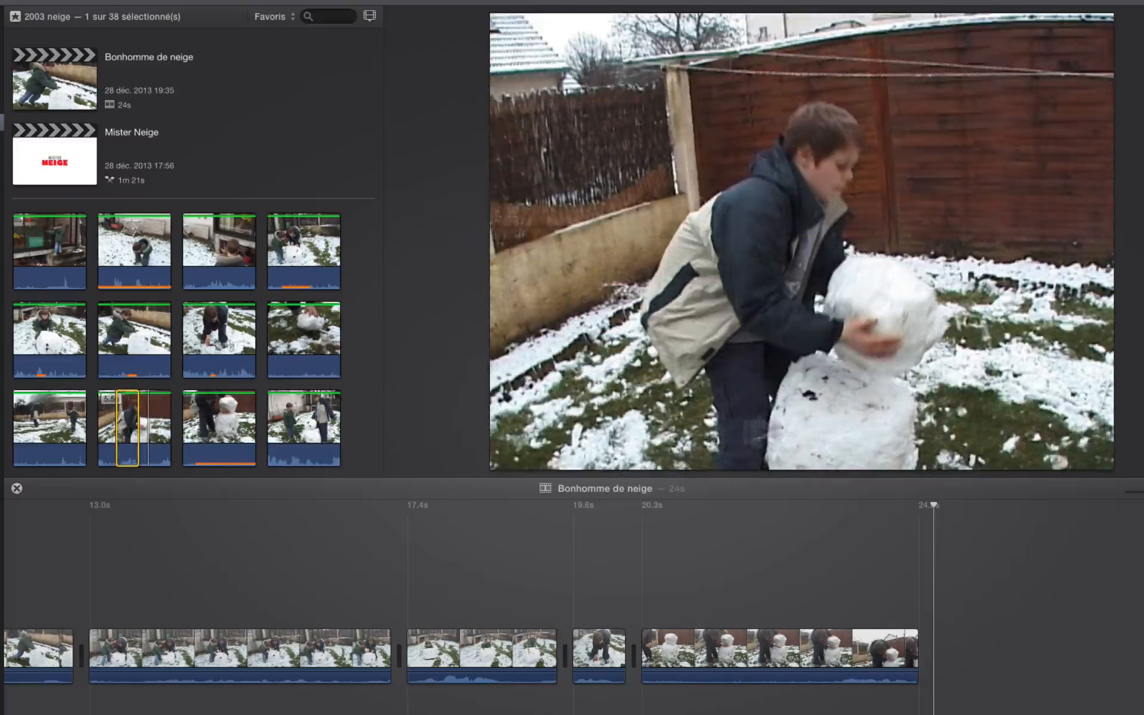
# Cut a range of about 1.2 s out of the middle of the 4.3 s timeline clip starting at 13.0 s and play across the cut.
pyautogui.click(269, 658)
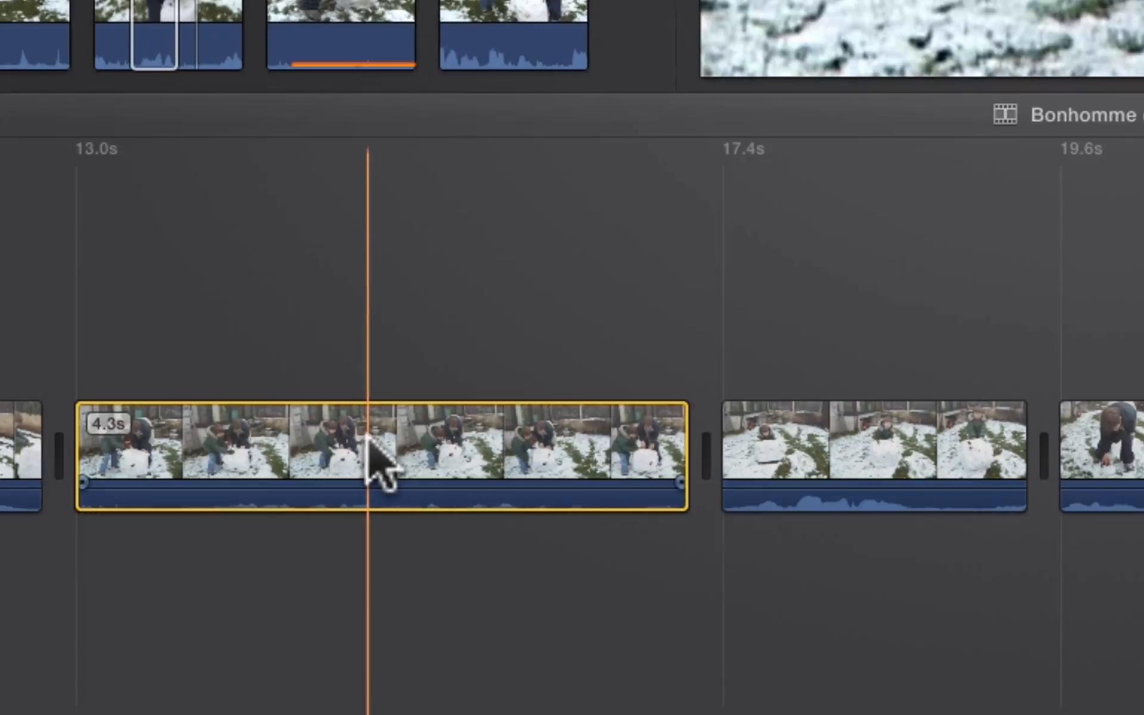
pyautogui.press('super+b')
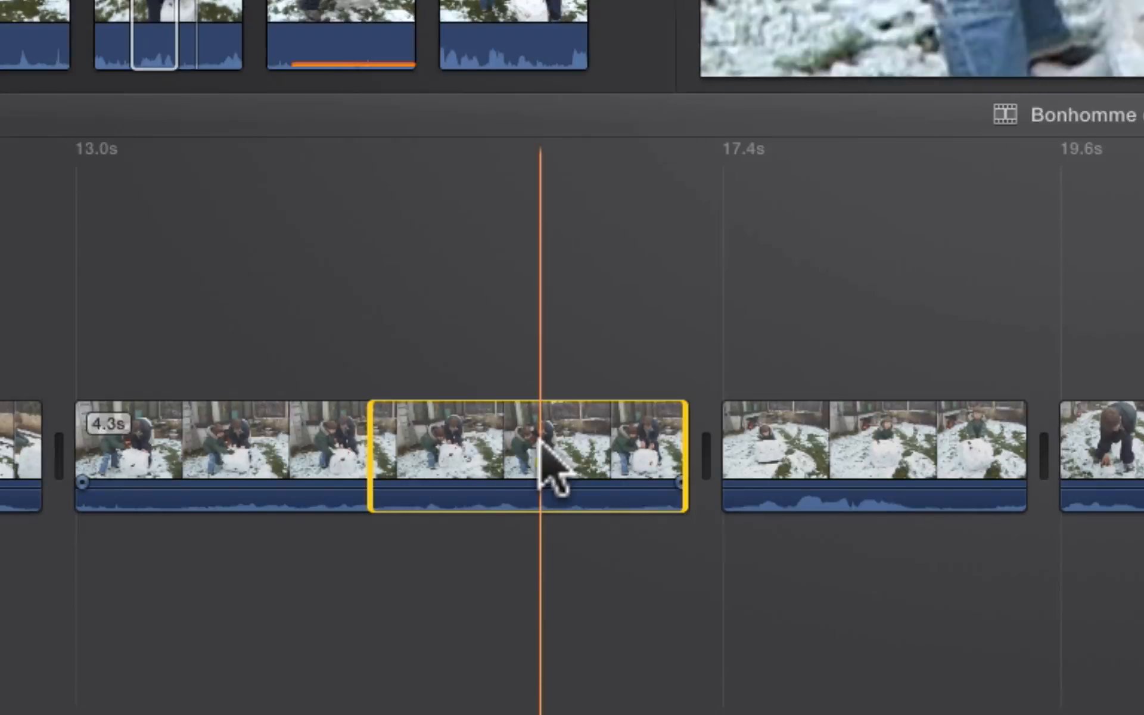
pyautogui.press('super+b')
pyautogui.press('Delete')
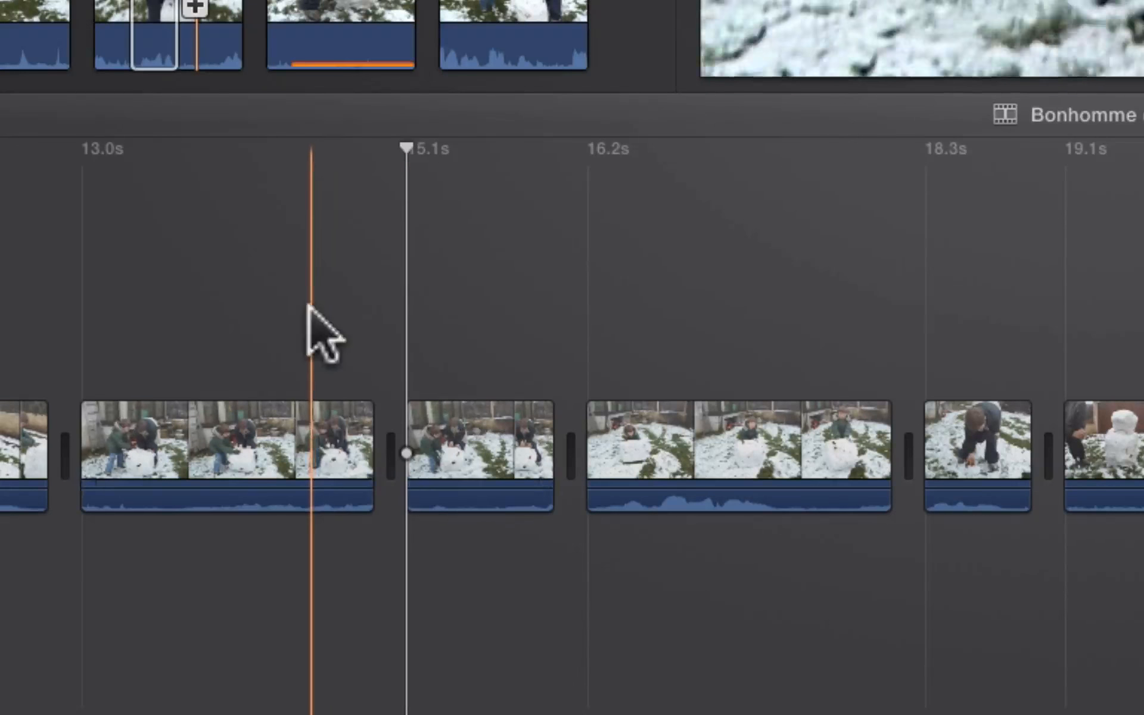
pyautogui.press('space')
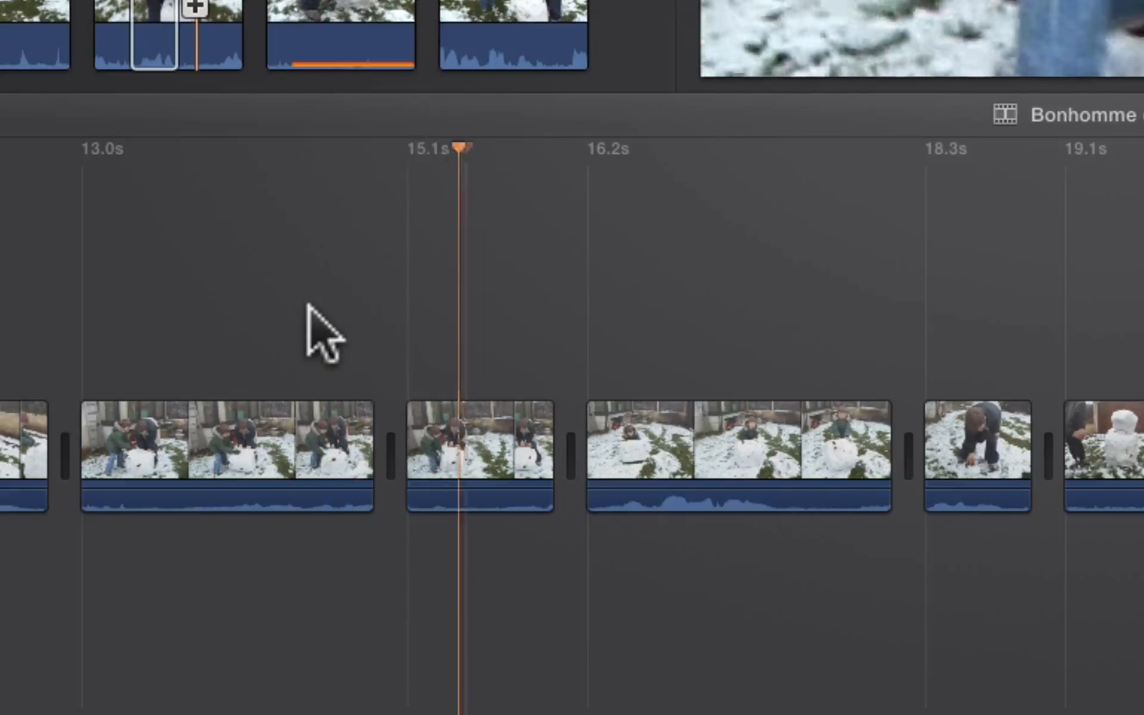
# Cut the range from about 14.2 s to about 17.4 s, spanning three clips, out of the timeline and play across the cut.
pyautogui.press('space')
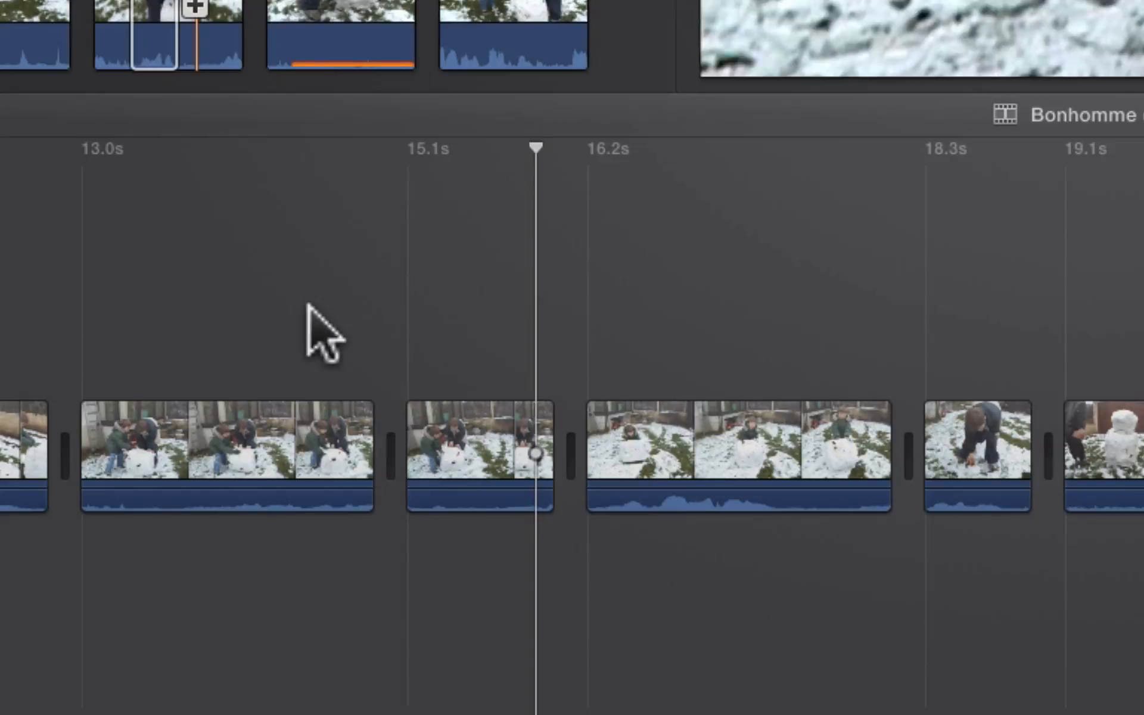
pyautogui.hscroll(-1, 255, 334)
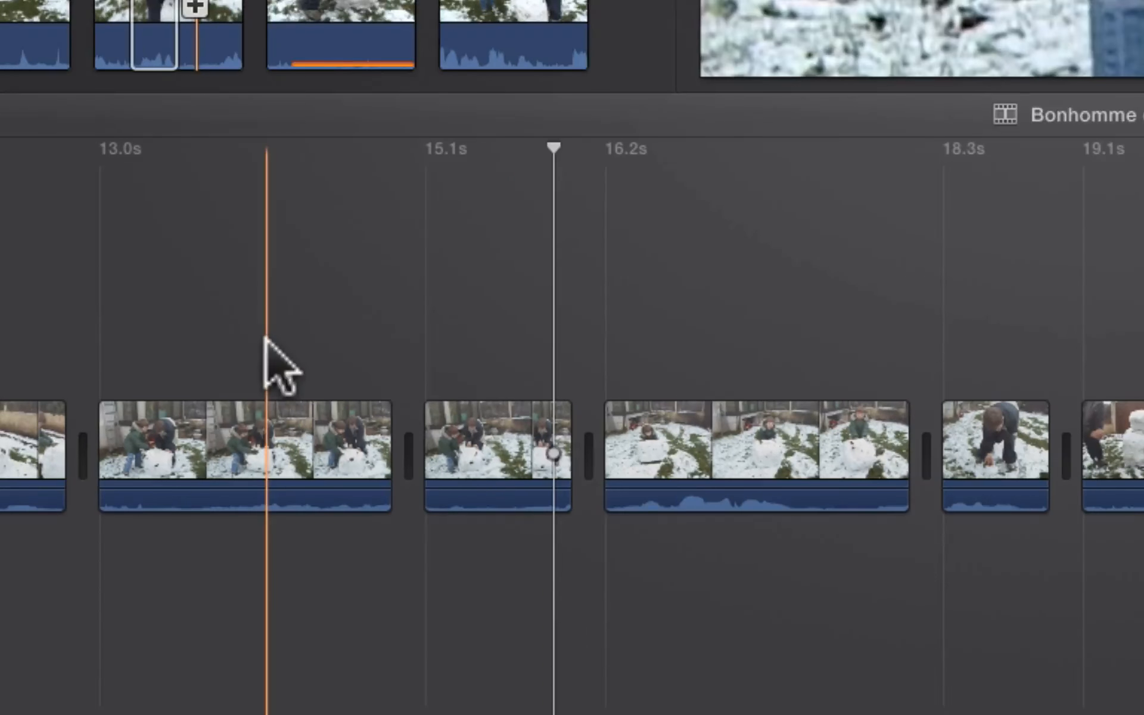
pyautogui.press('i')
pyautogui.hscroll(-1, 267, 336)
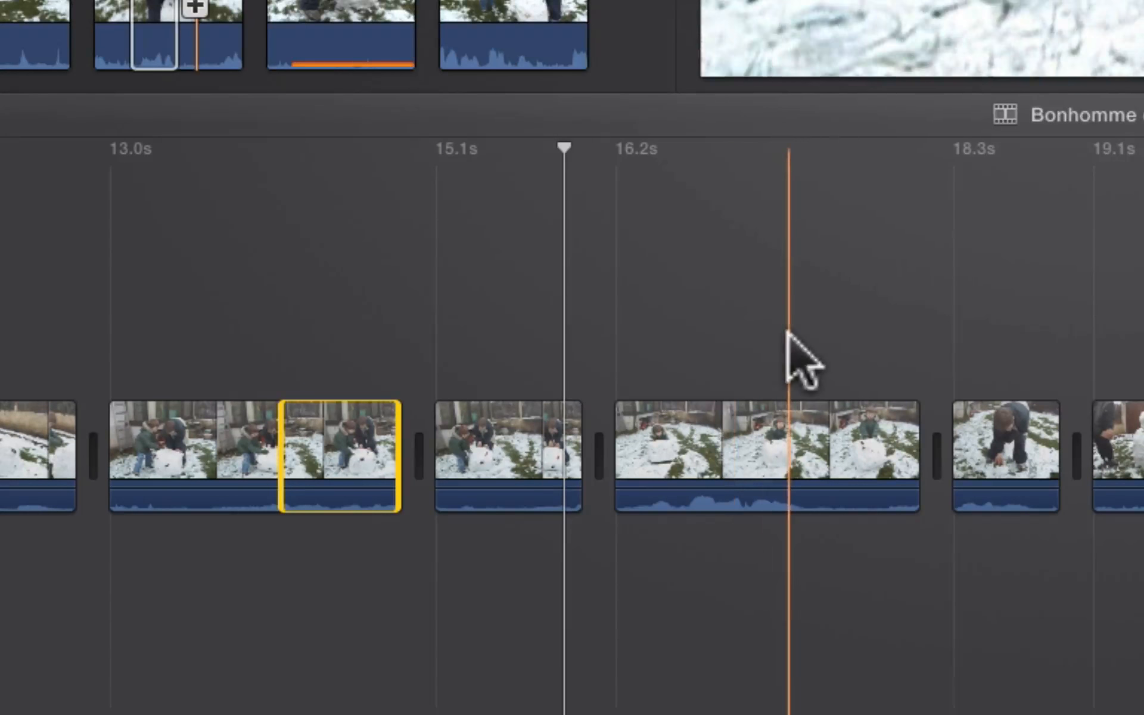
pyautogui.press('o')
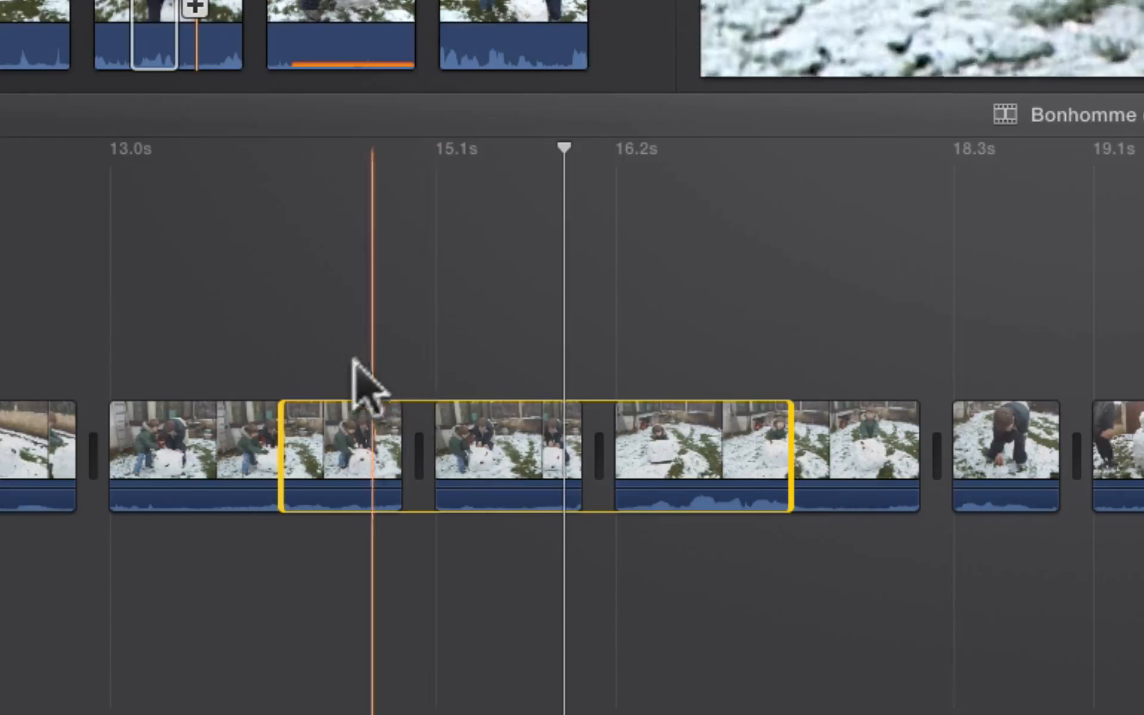
pyautogui.press('Delete')
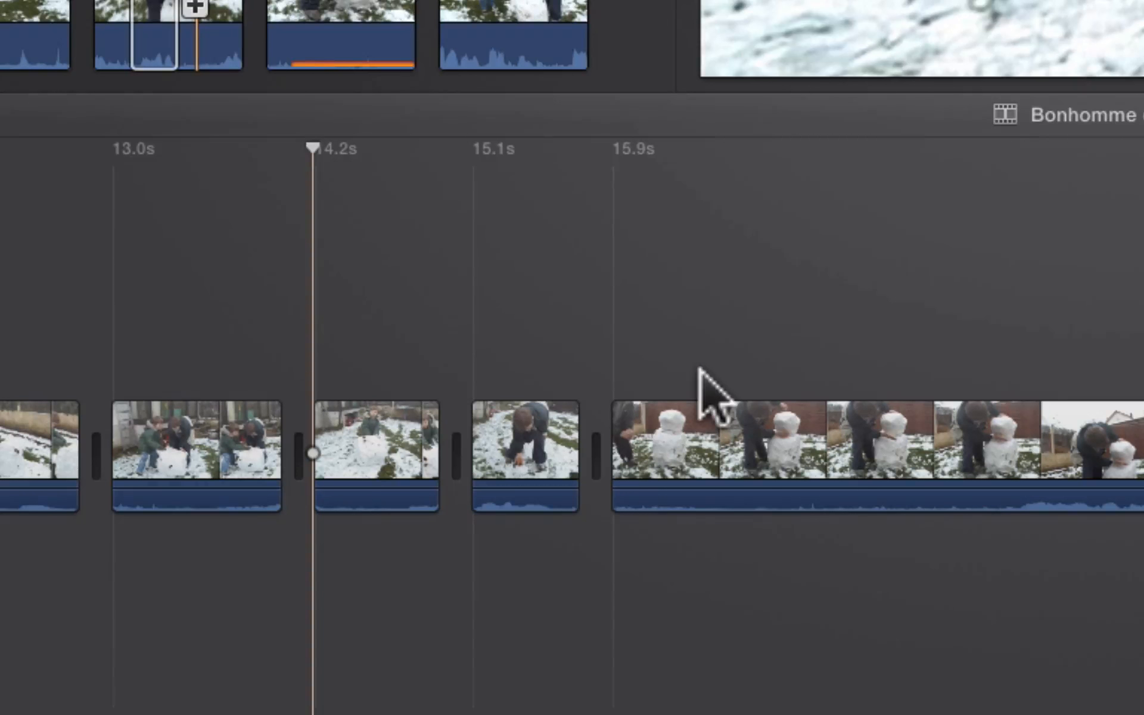
pyautogui.press('space')
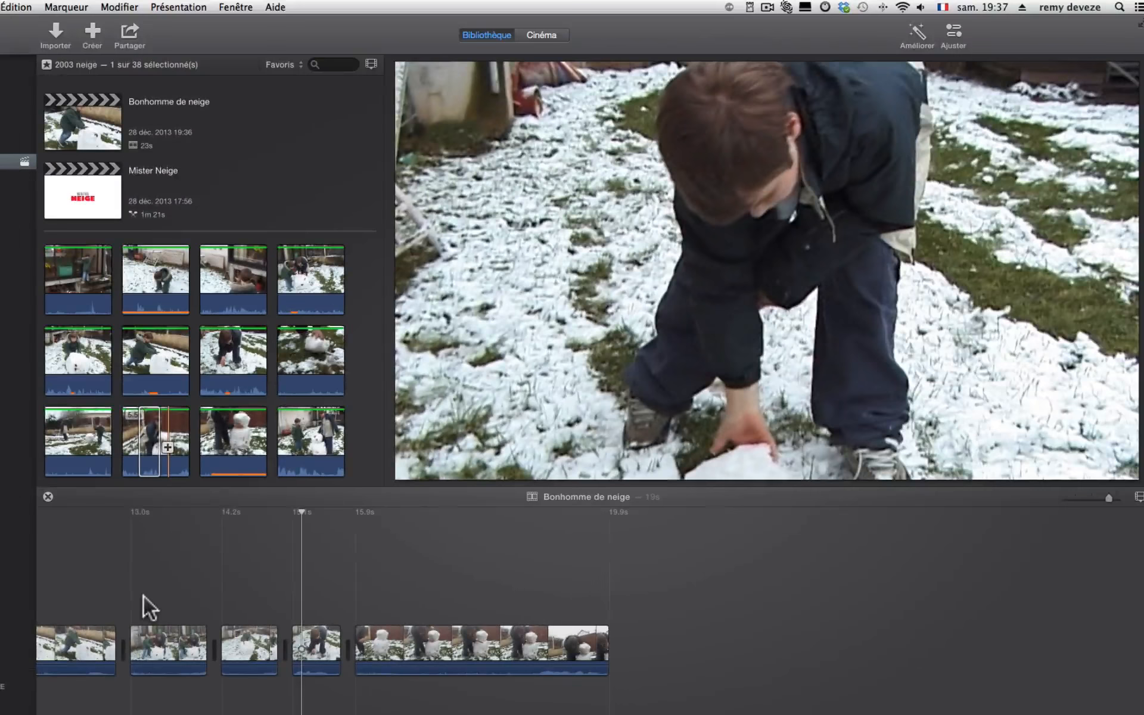
pyautogui.press('space')
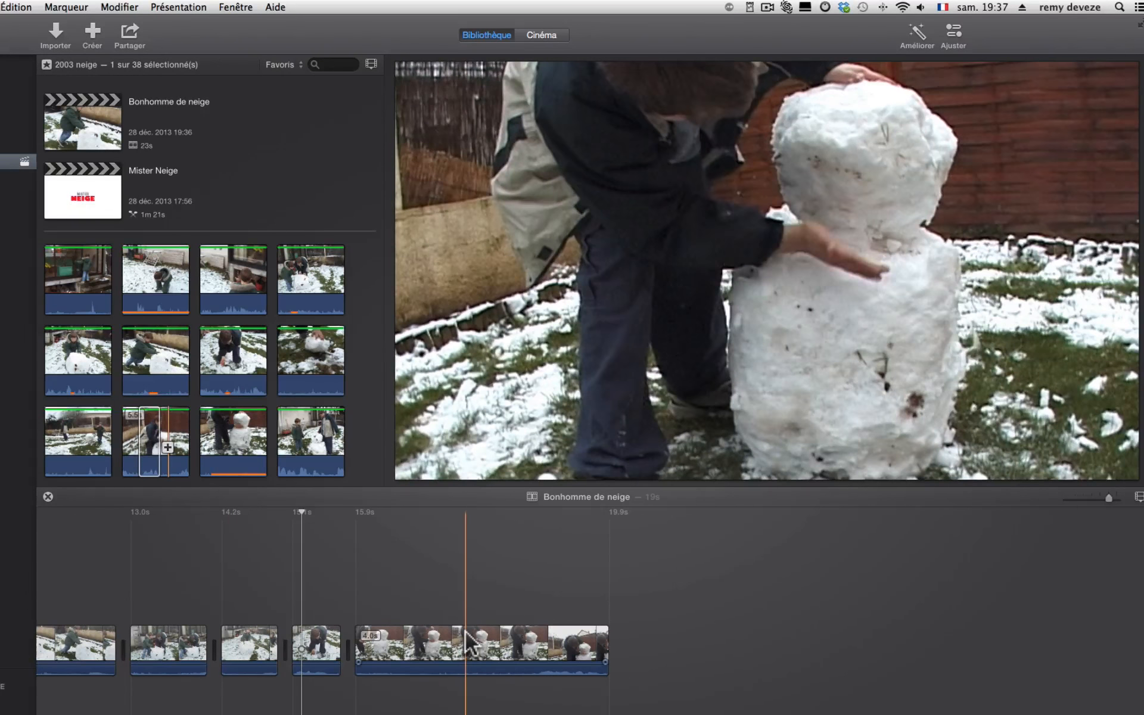
# Split the last timeline clip, which starts at 15.9 s, in two at about 17.7 s.
pyautogui.click(471, 644)
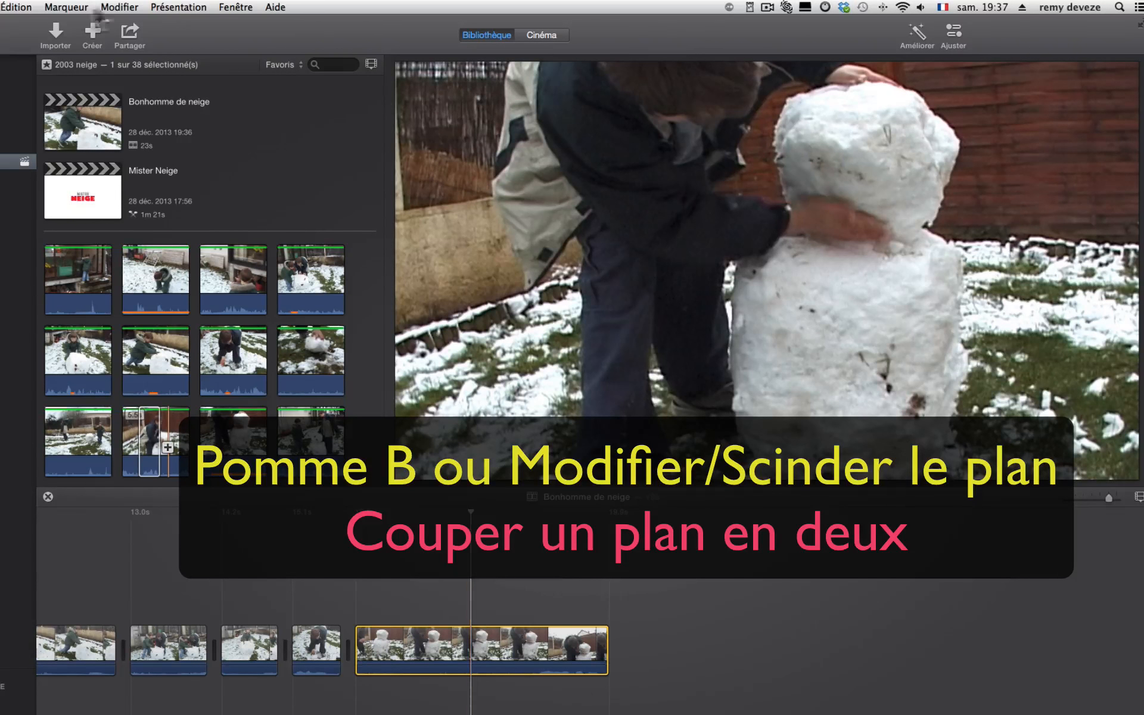
pyautogui.click(116, 7)
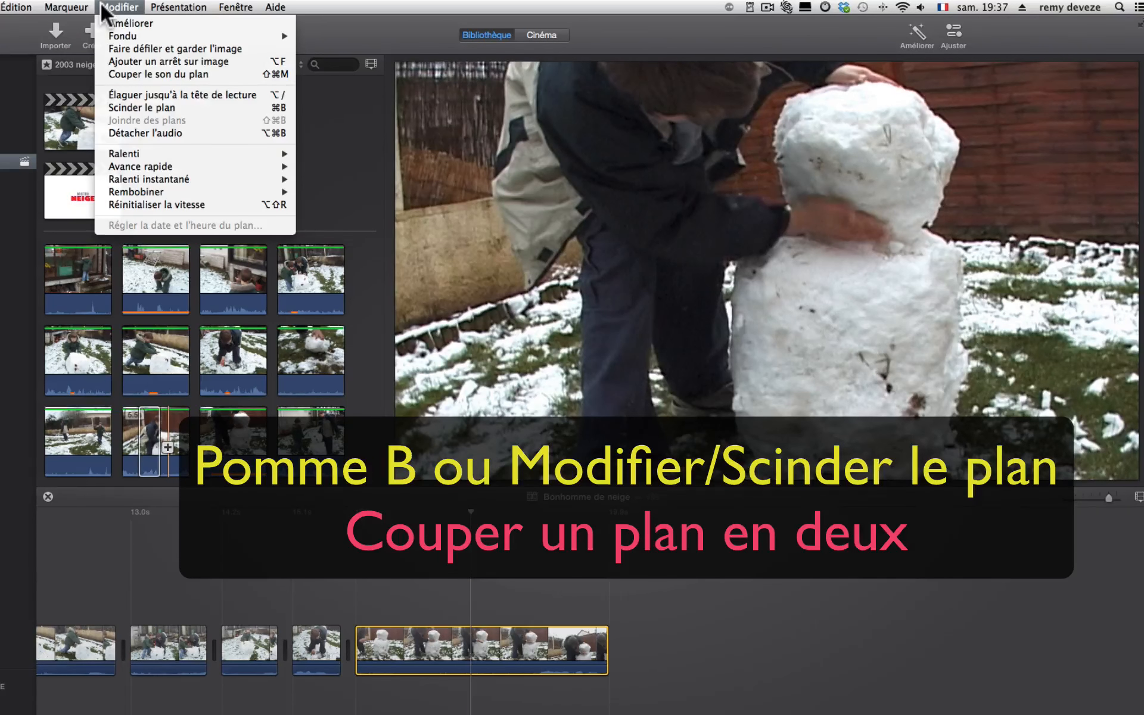
pyautogui.click(174, 107)
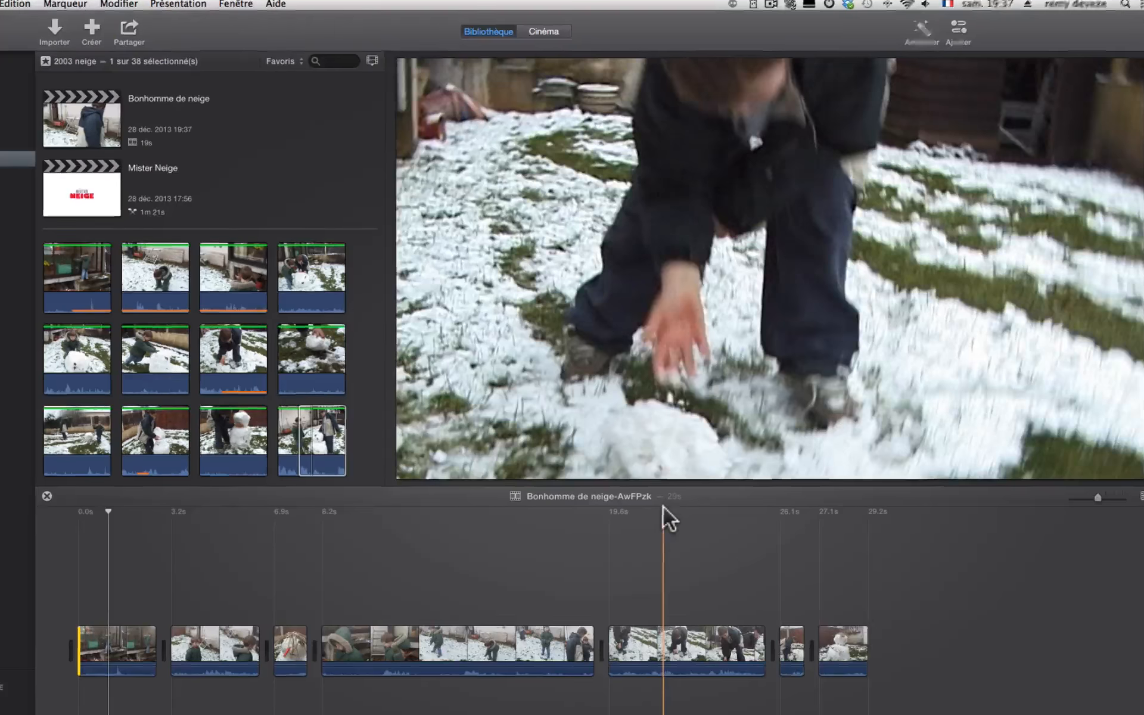
# Mark a range of about 1.2 s in the eighteenth favourite clip and insert it into the opening 11.3 s timeline clip at about 5.9 s.
pyautogui.click(663, 506)
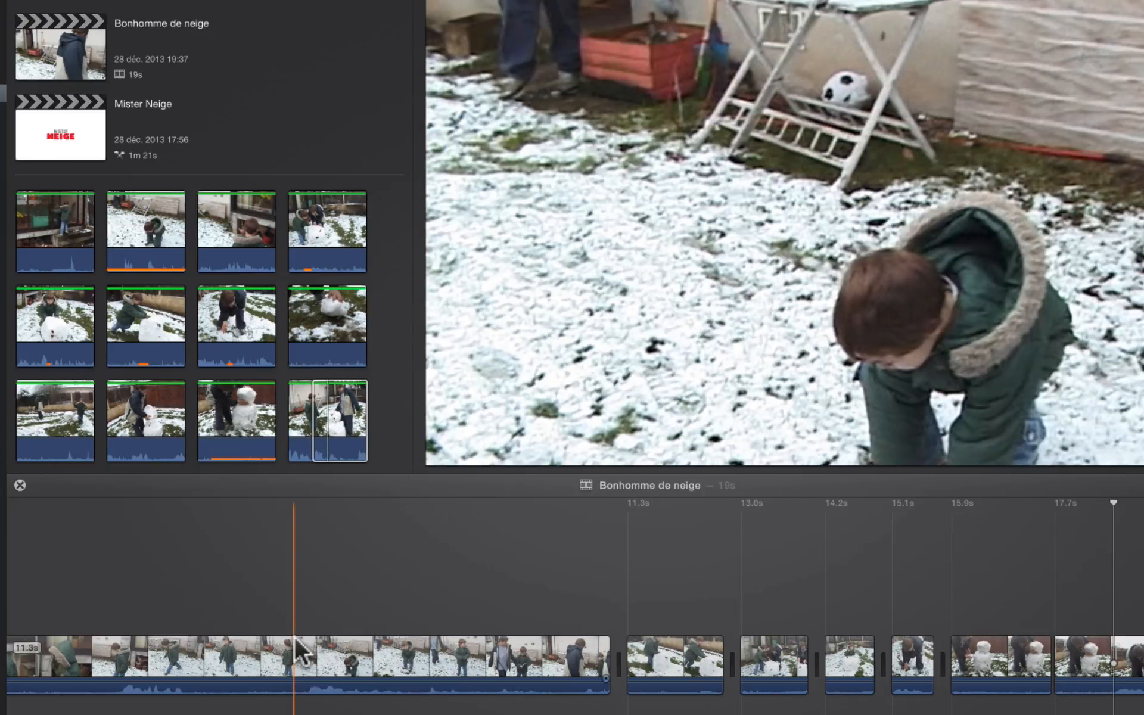
pyautogui.click(296, 652)
pyautogui.click(292, 495)
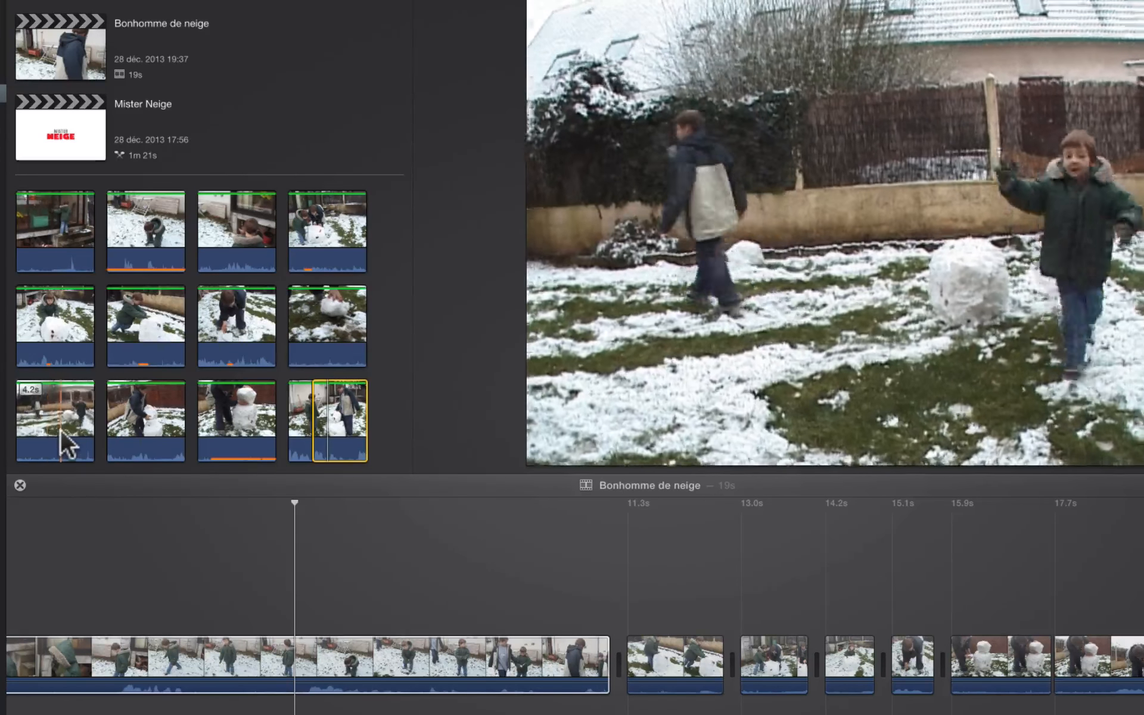
pyautogui.scroll(-5, 62, 444)
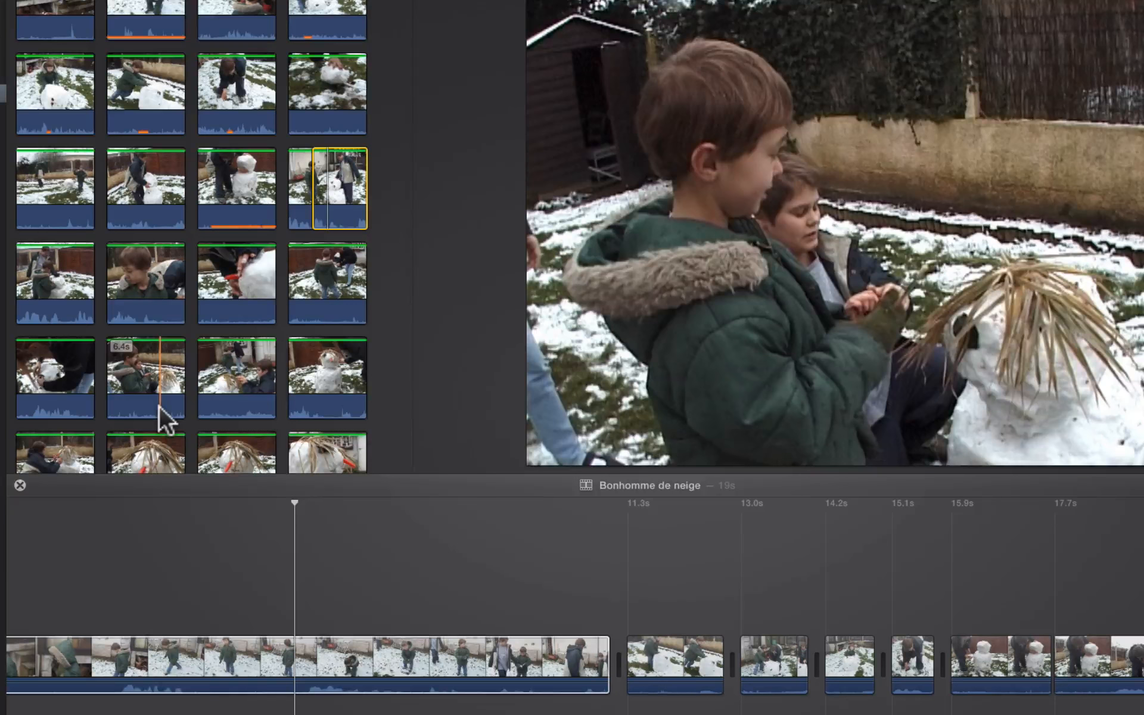
pyautogui.moveTo(160, 405); pyautogui.dragTo(174, 408)
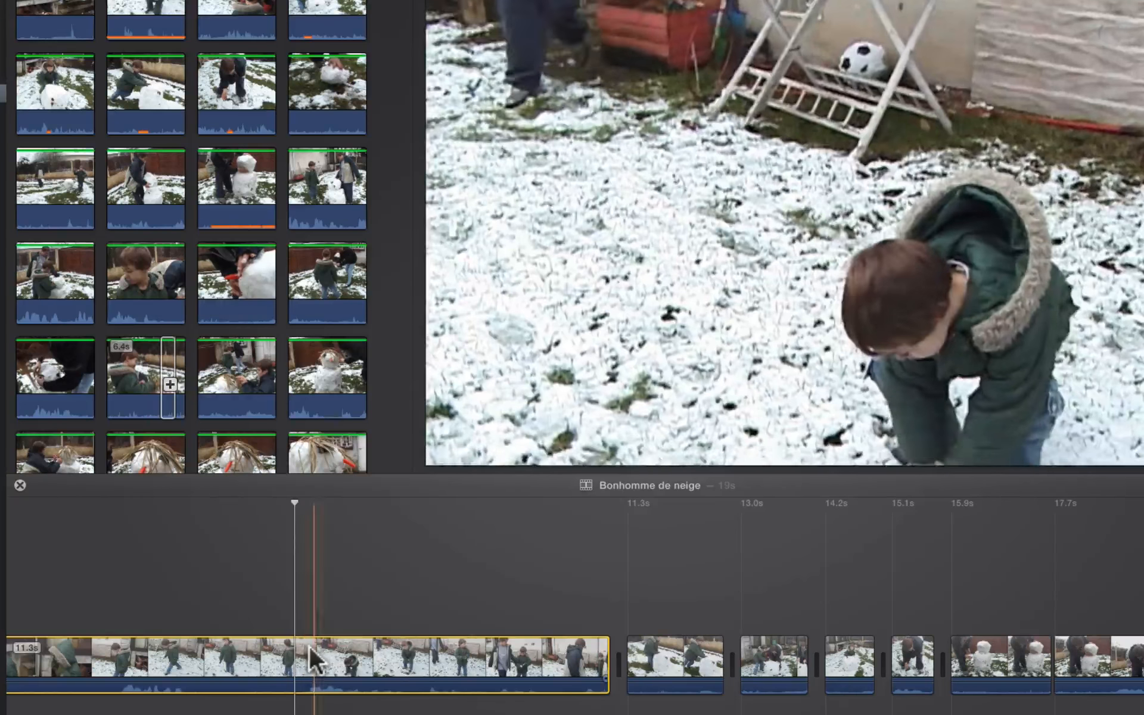
pyautogui.click(304, 645)
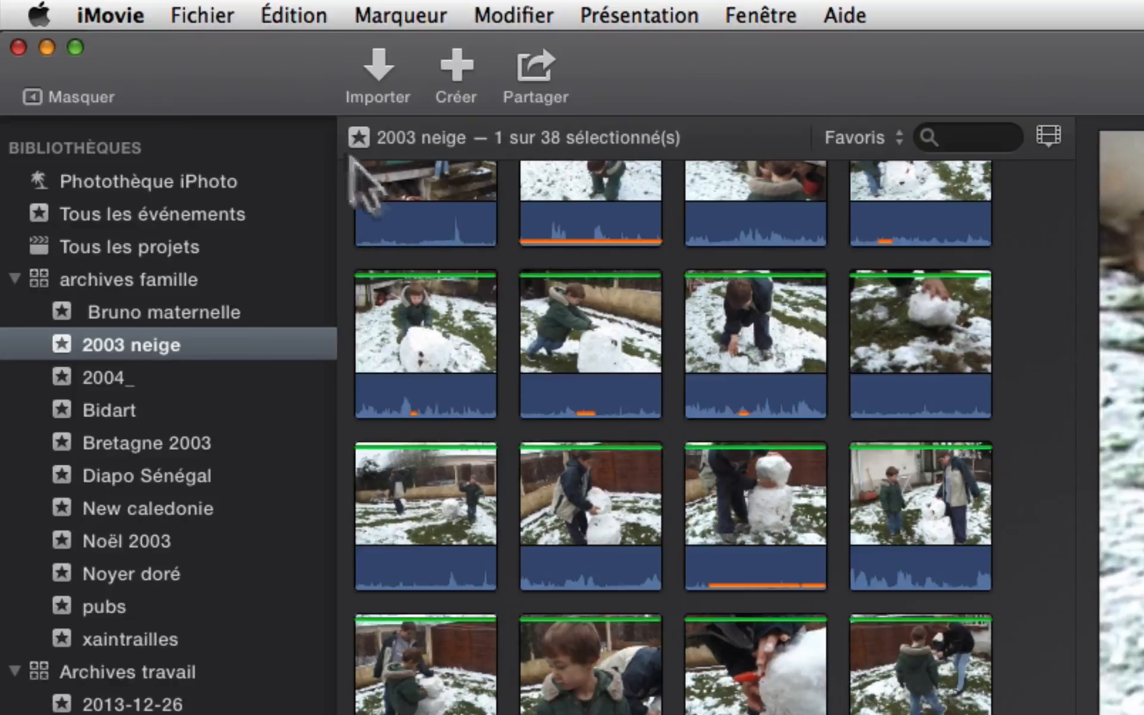
pyautogui.click(292, 12)
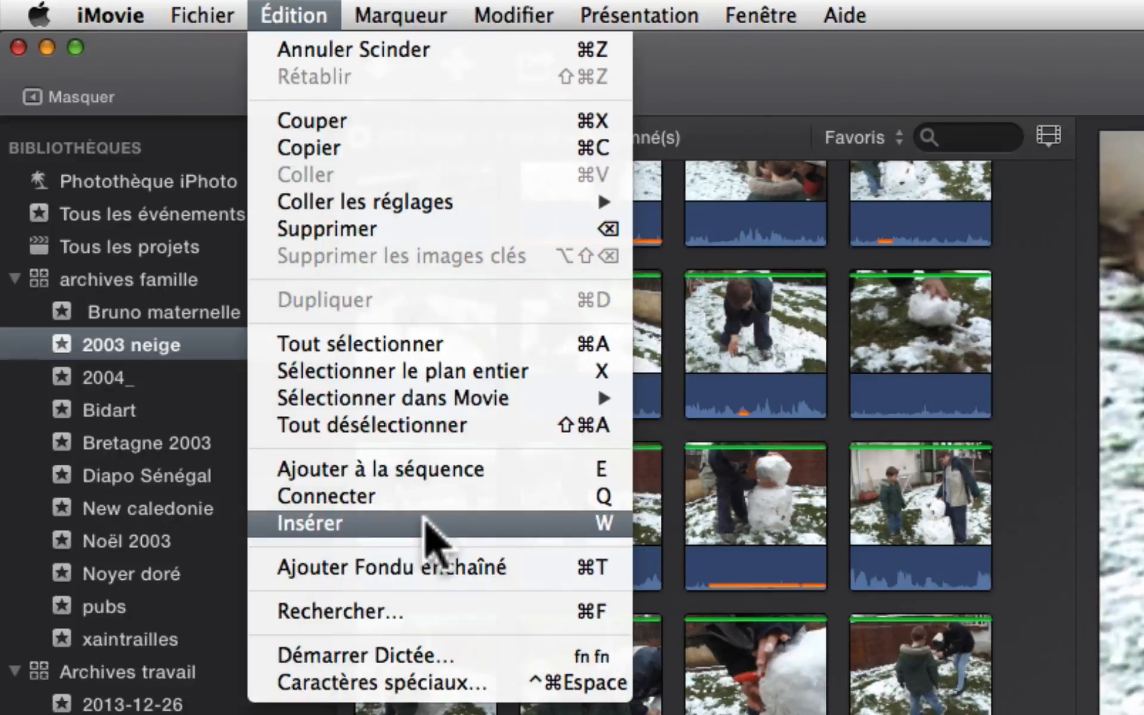
pyautogui.click(408, 530)
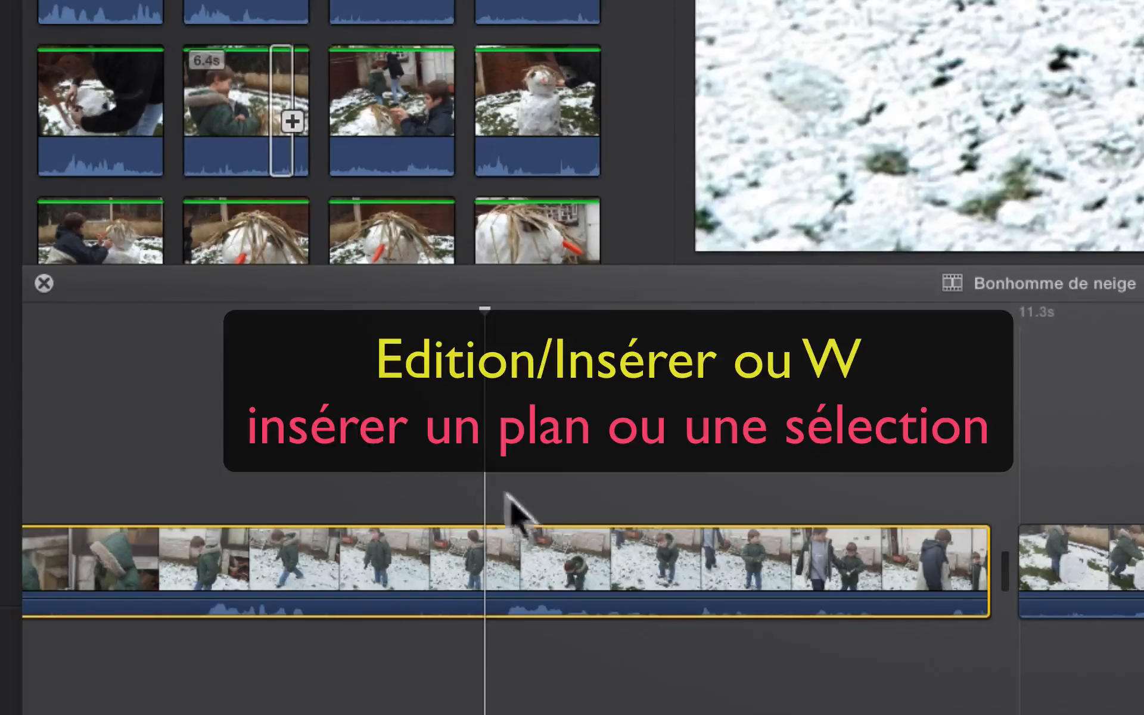
pyautogui.click(286, 92)
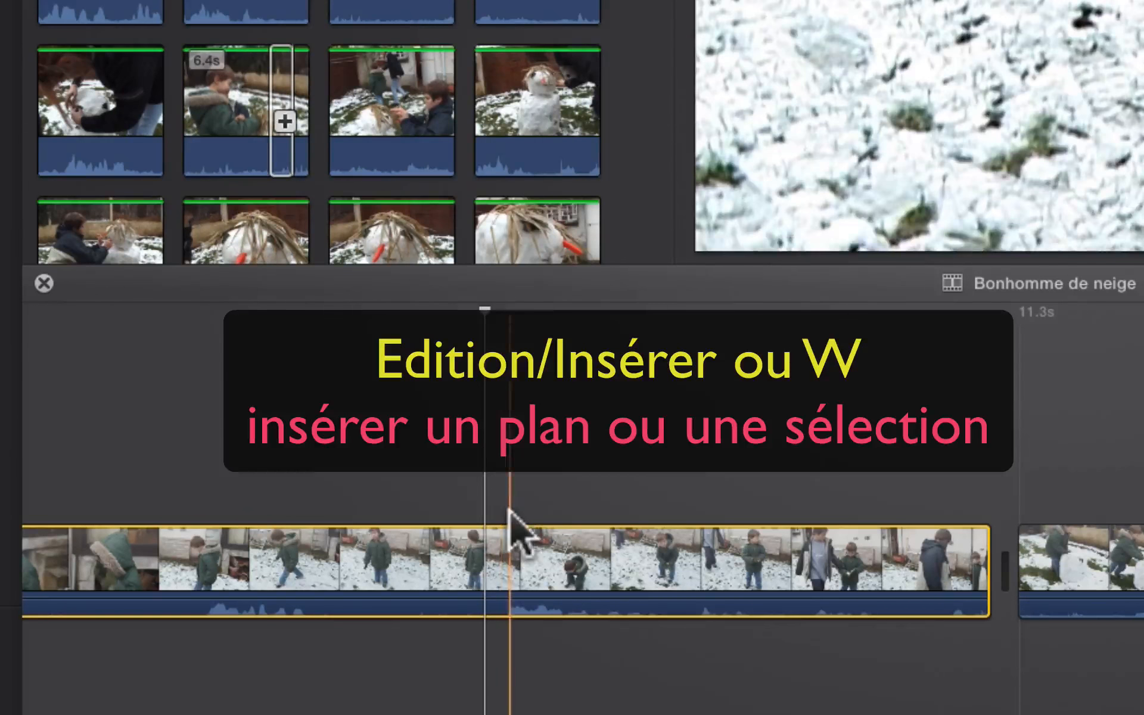
pyautogui.press('w')
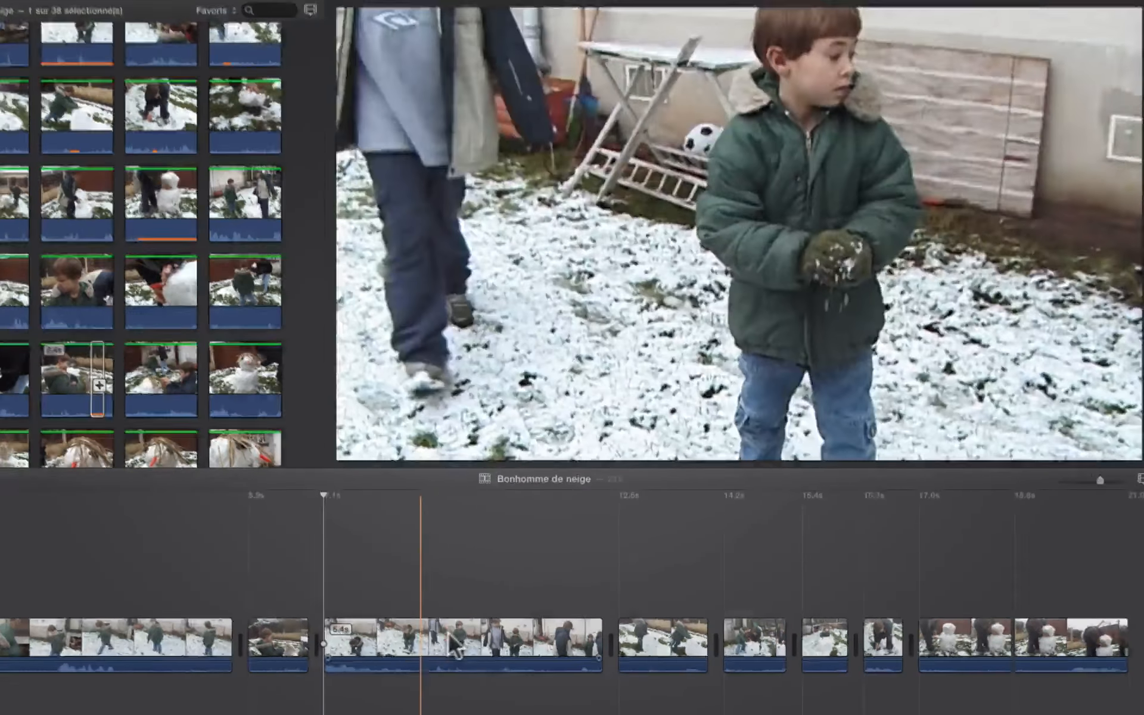
# Reveal the source footage of the 5.4 s timeline clip in the event and play it.
pyautogui.rightClick(448, 640)
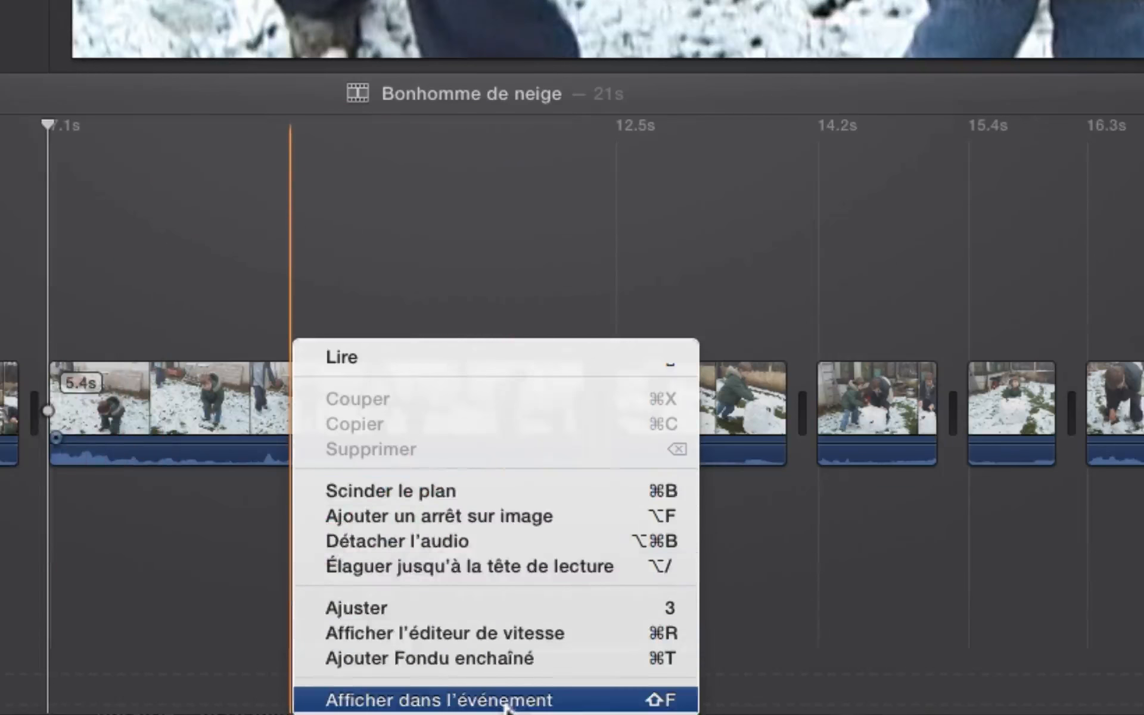
pyautogui.click(506, 701)
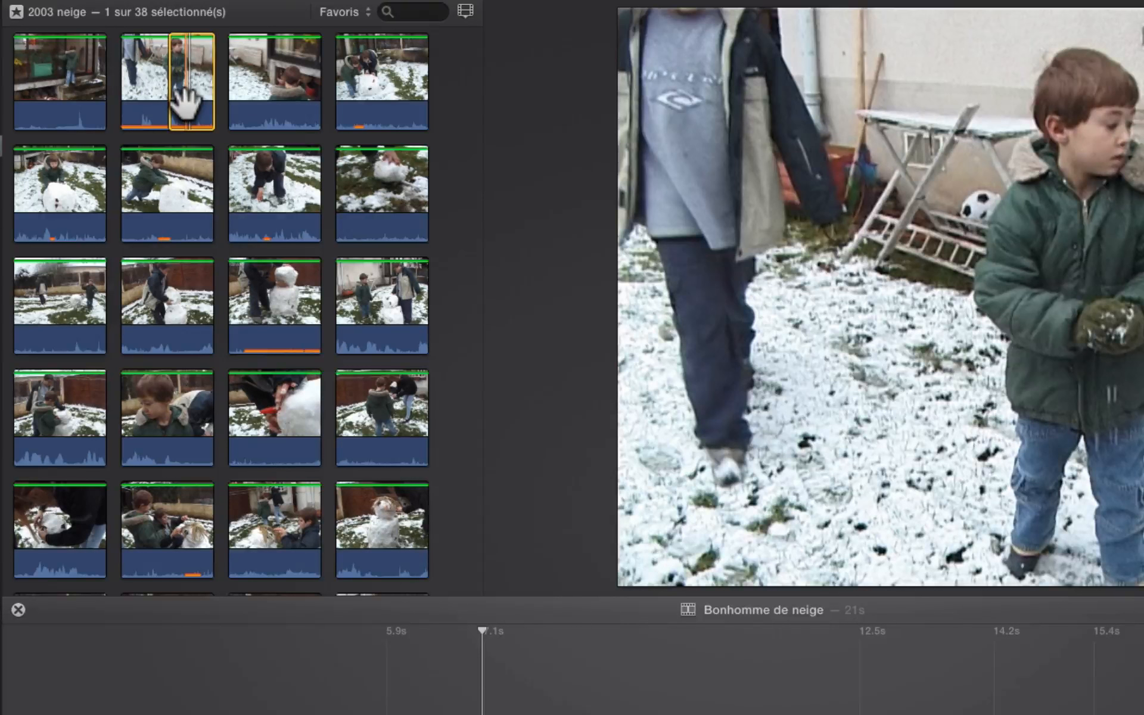
pyautogui.press('space')
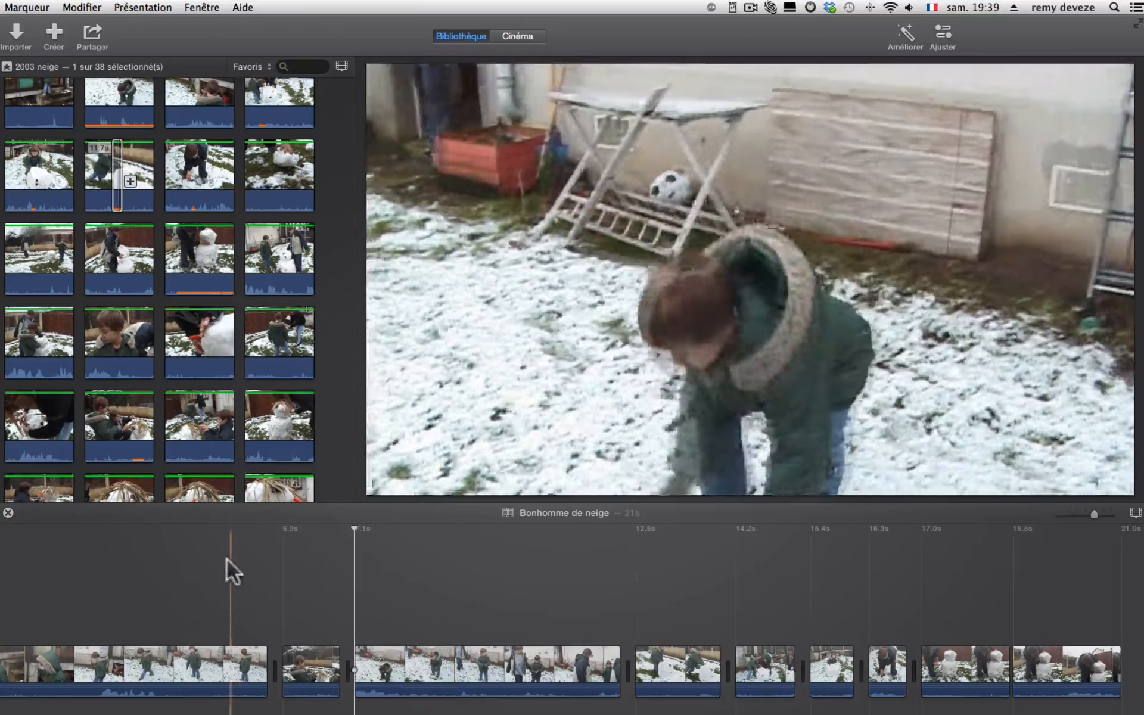
# Play the movie from about 4.4 s, run it backwards, pause, and play it forwards again.
pyautogui.click(198, 531)
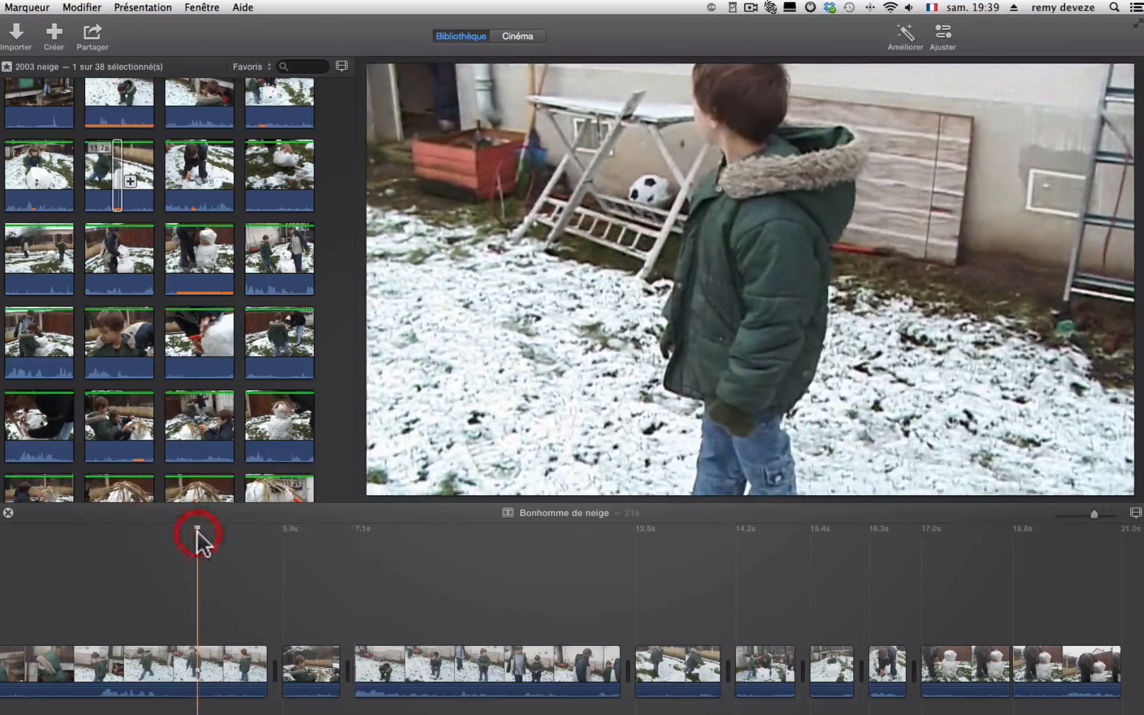
pyautogui.press('space')
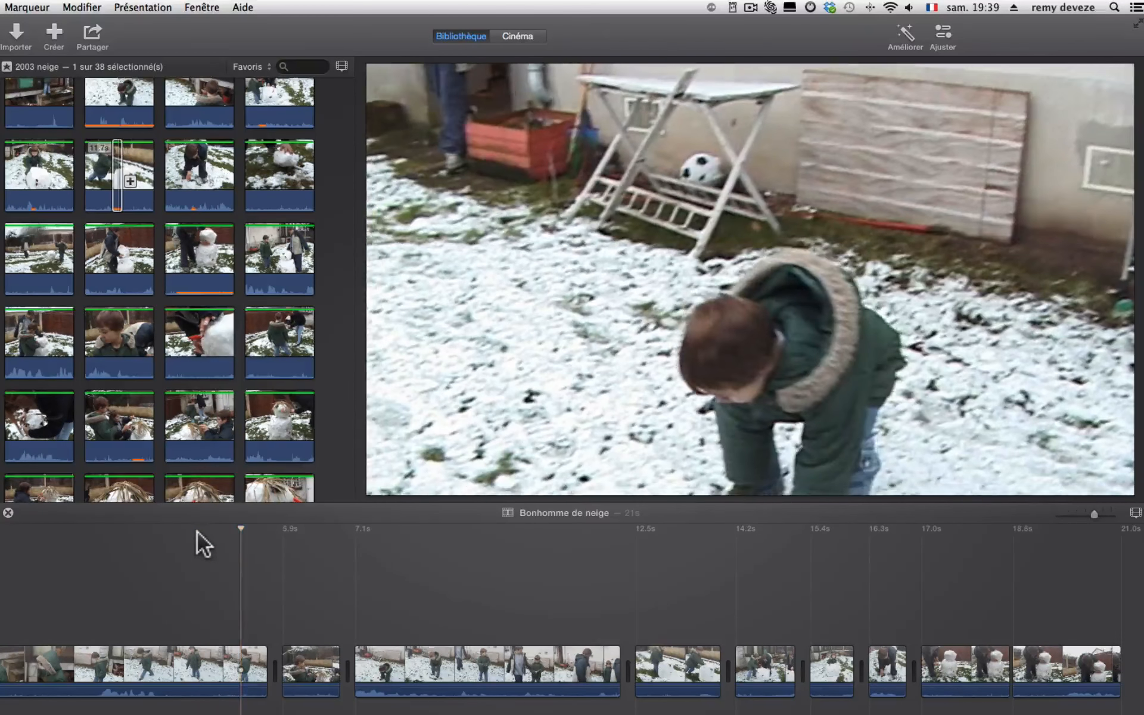
pyautogui.press('j')
pyautogui.press('k')
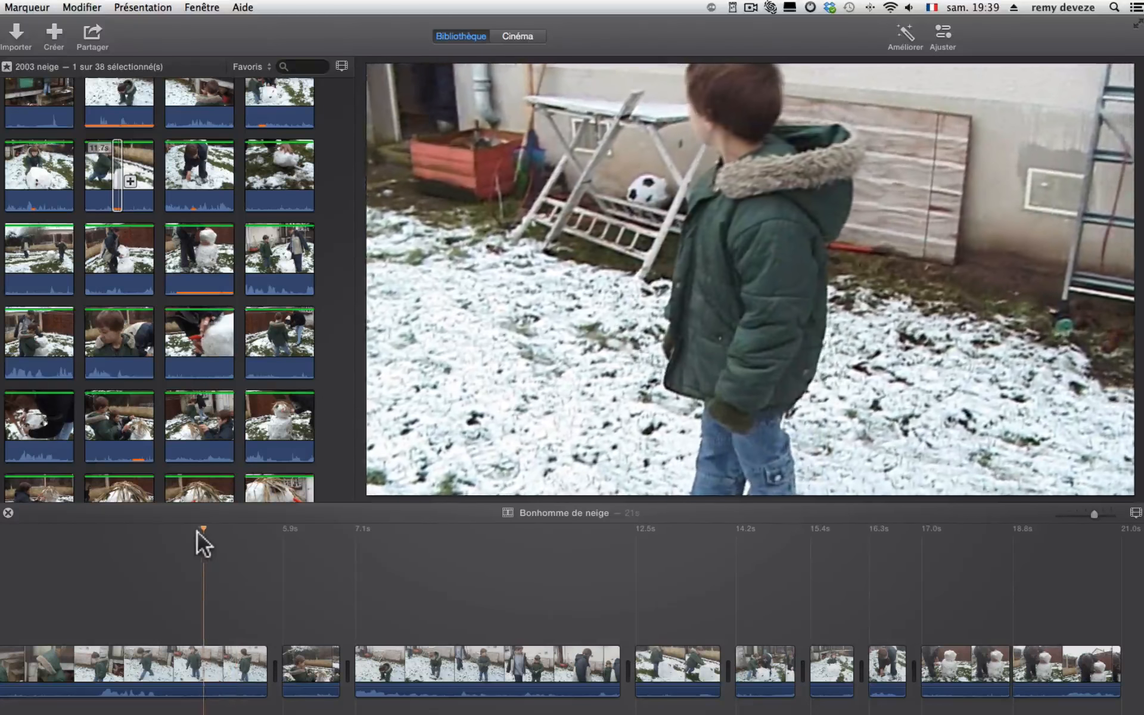
pyautogui.press('l')
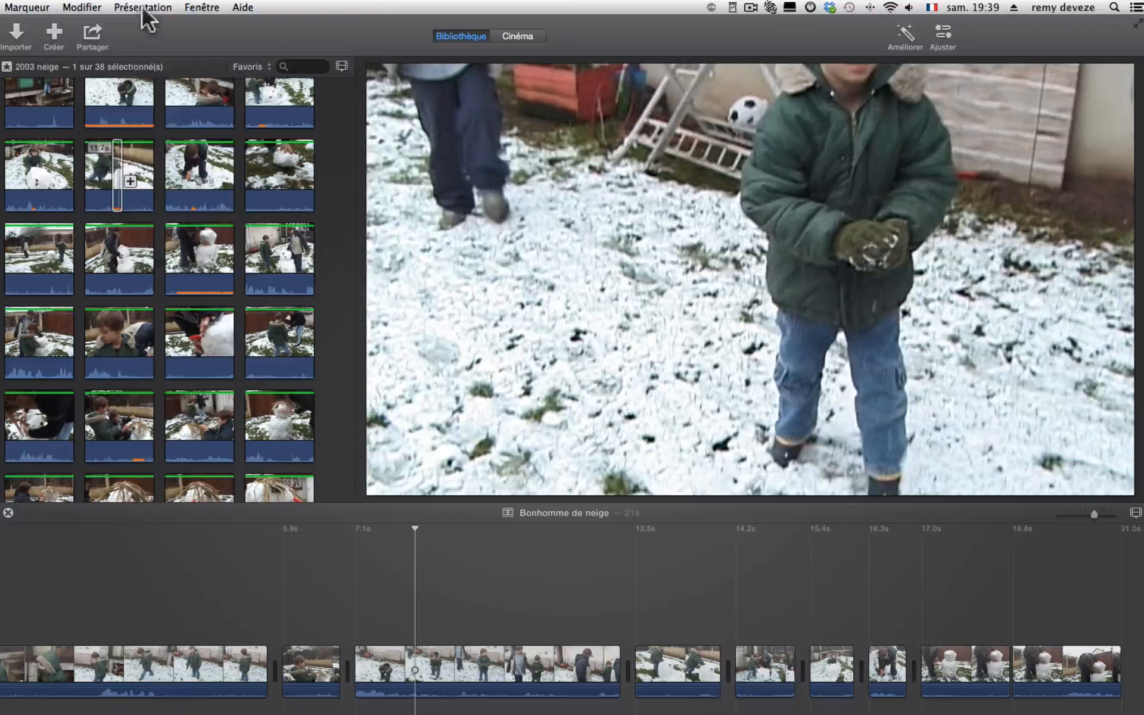
# Check the loop playback setting and play from the last timeline clip past the end of the movie.
pyautogui.click(142, 7)
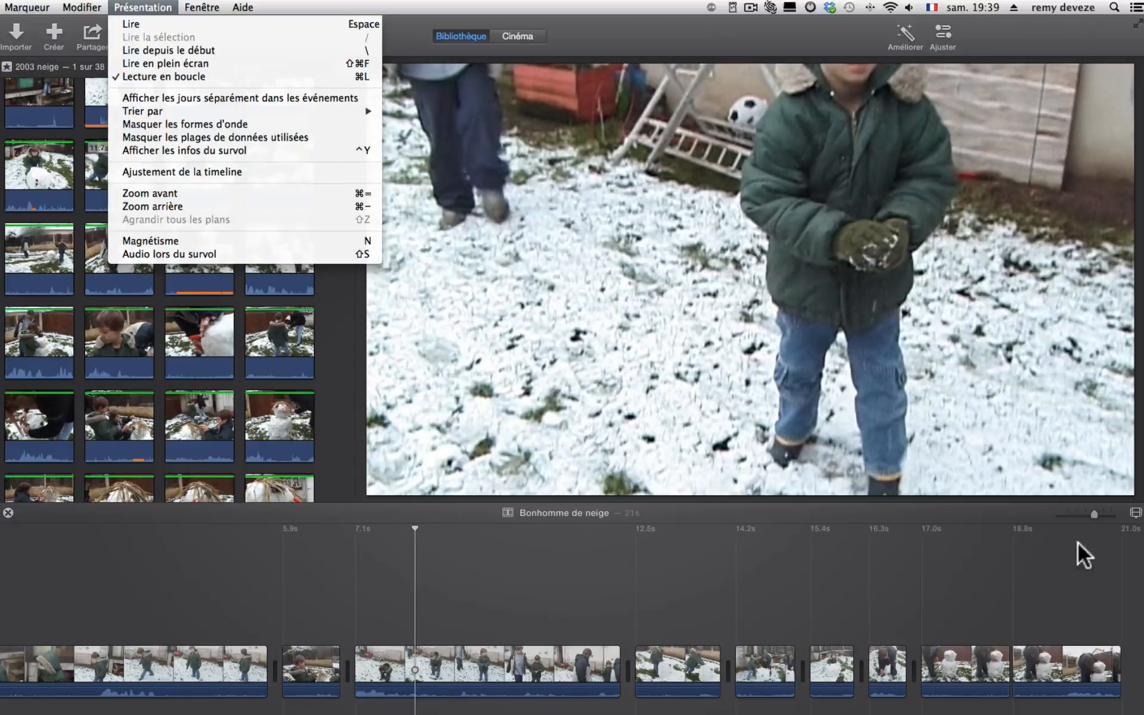
pyautogui.click(277, 326)
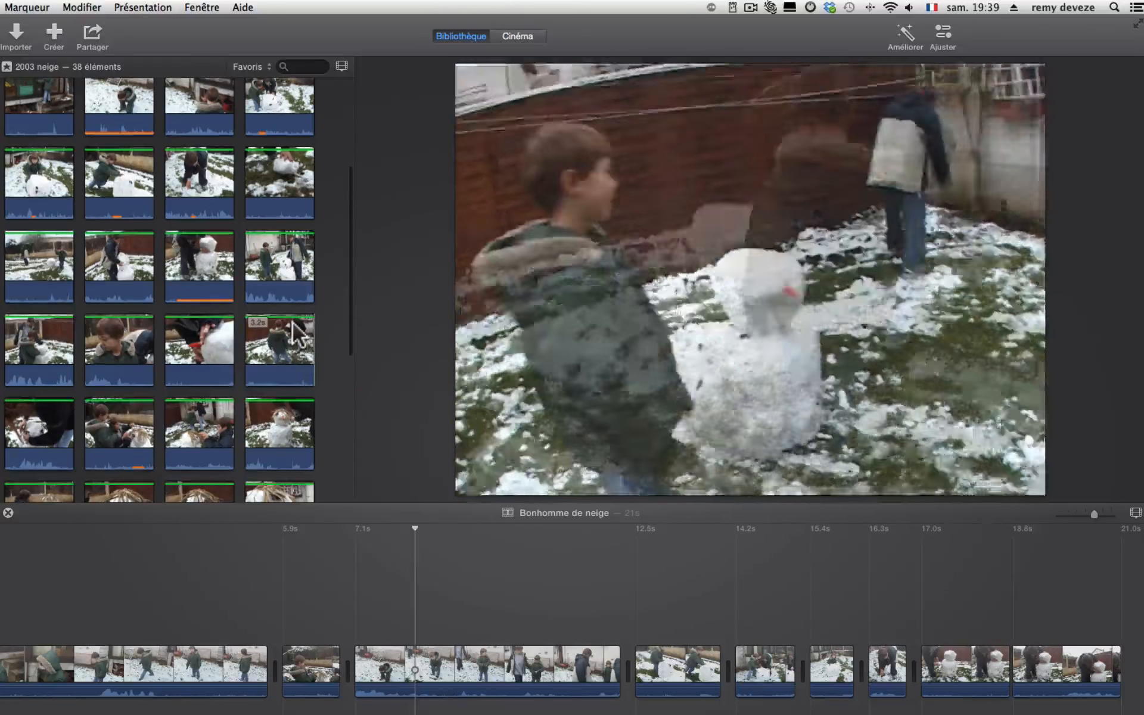
pyautogui.press('space')
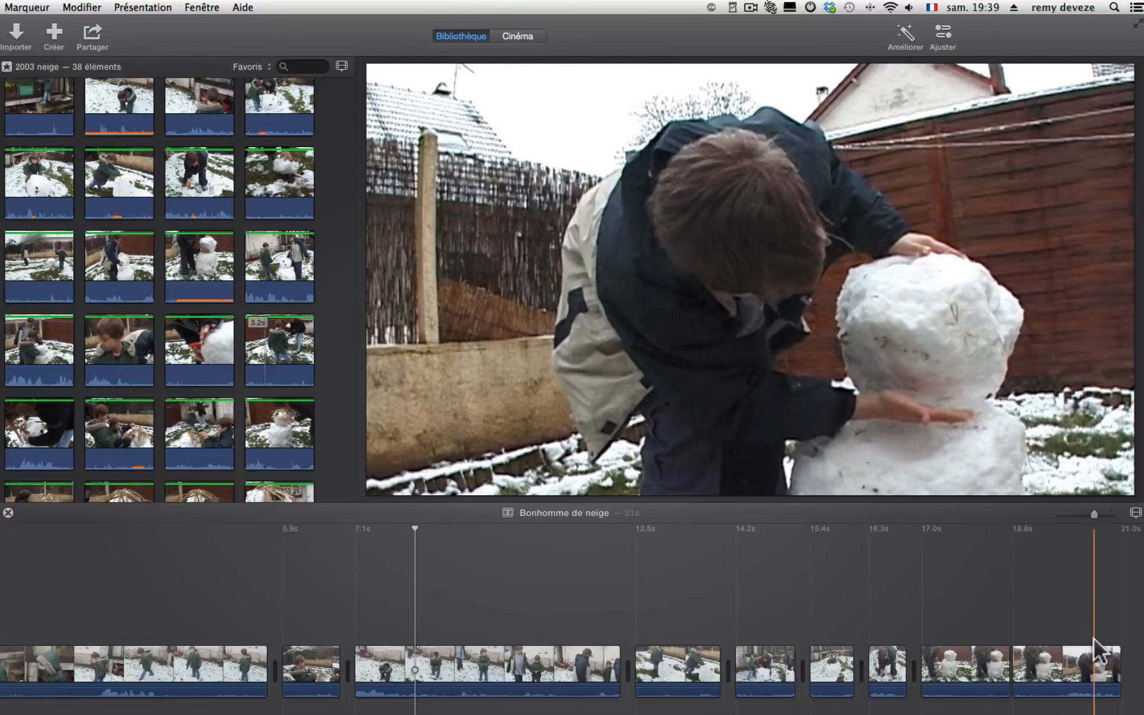
pyautogui.press('space')
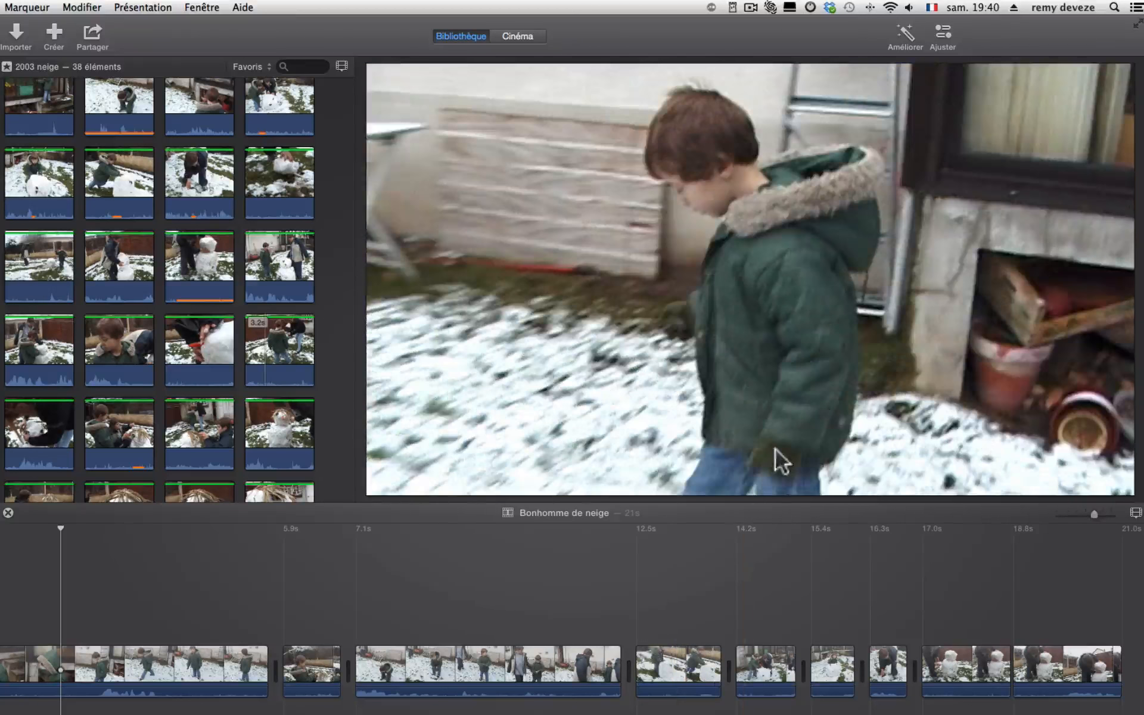
# Play the movie in full screen, return to the normal view, and stop playback.
pyautogui.moveTo(773, 473)
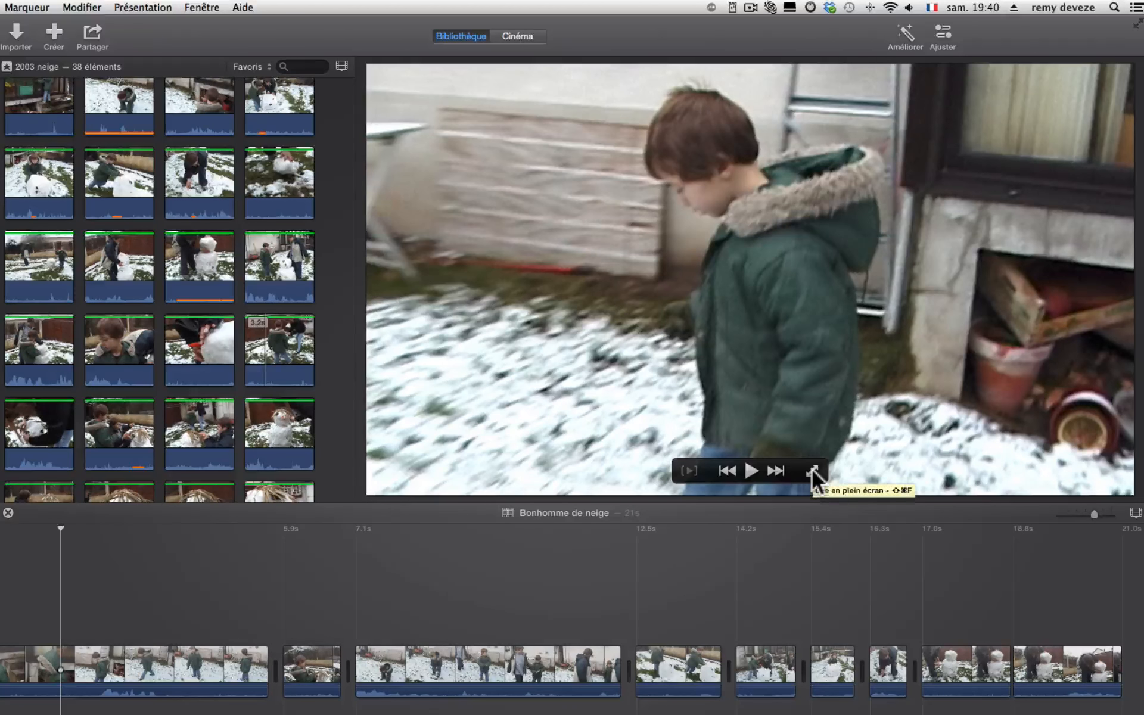
pyautogui.click(813, 472)
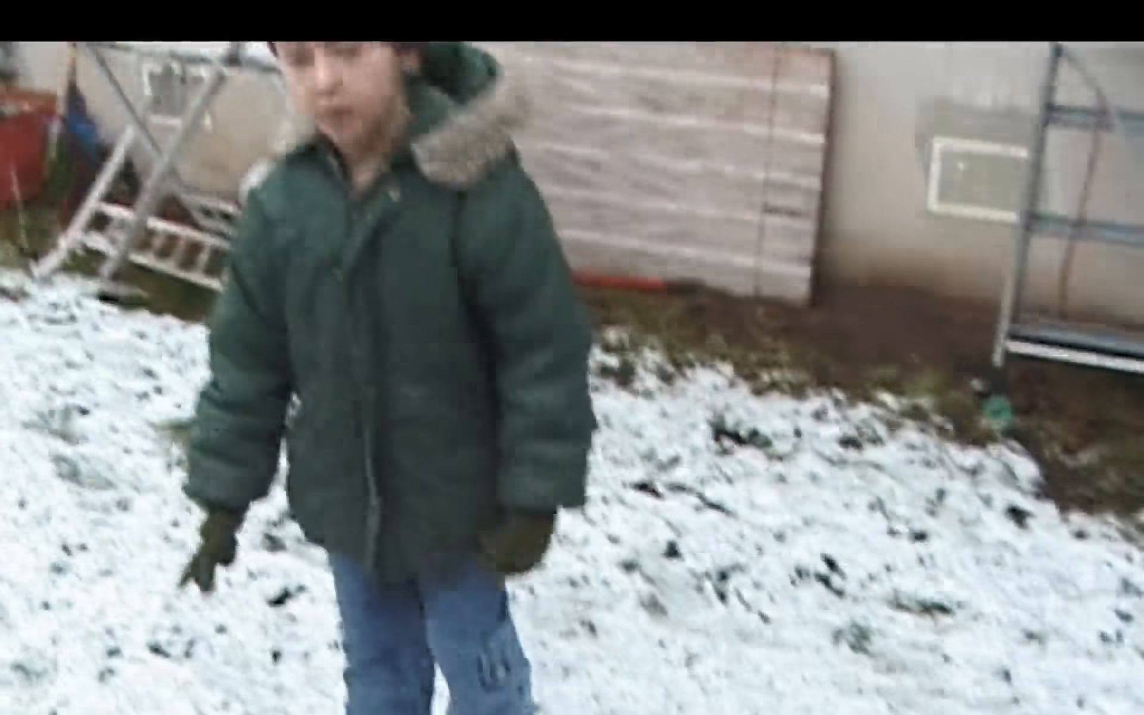
pyautogui.press('Escape')
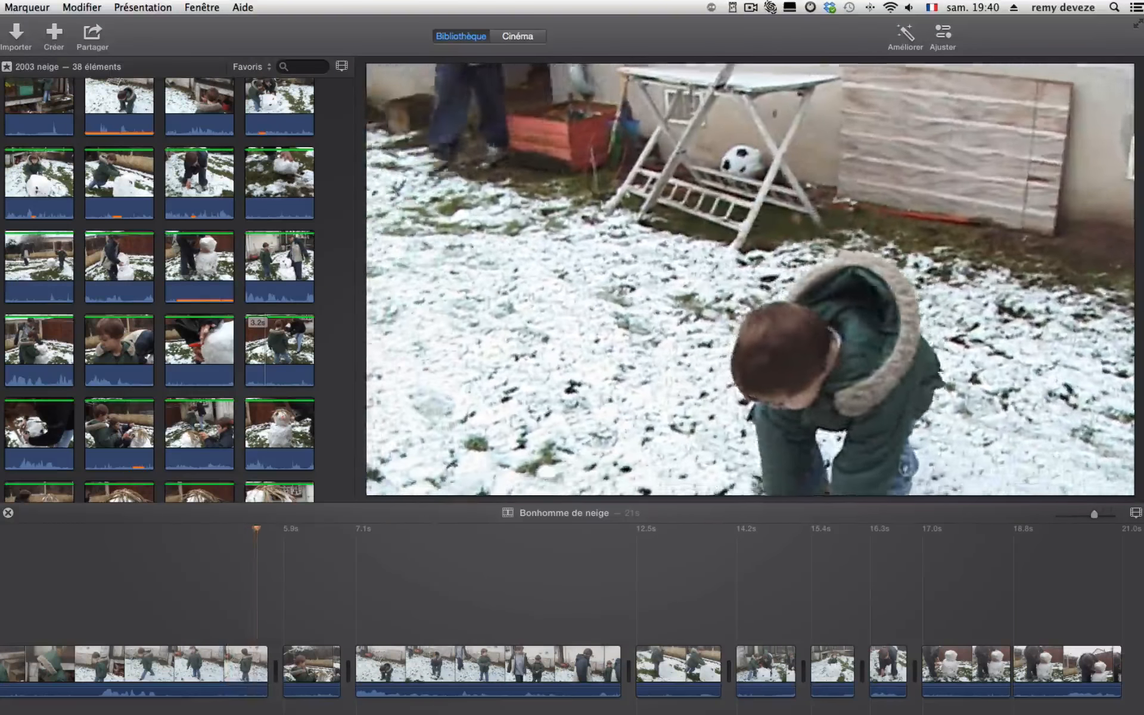
pyautogui.press('space')
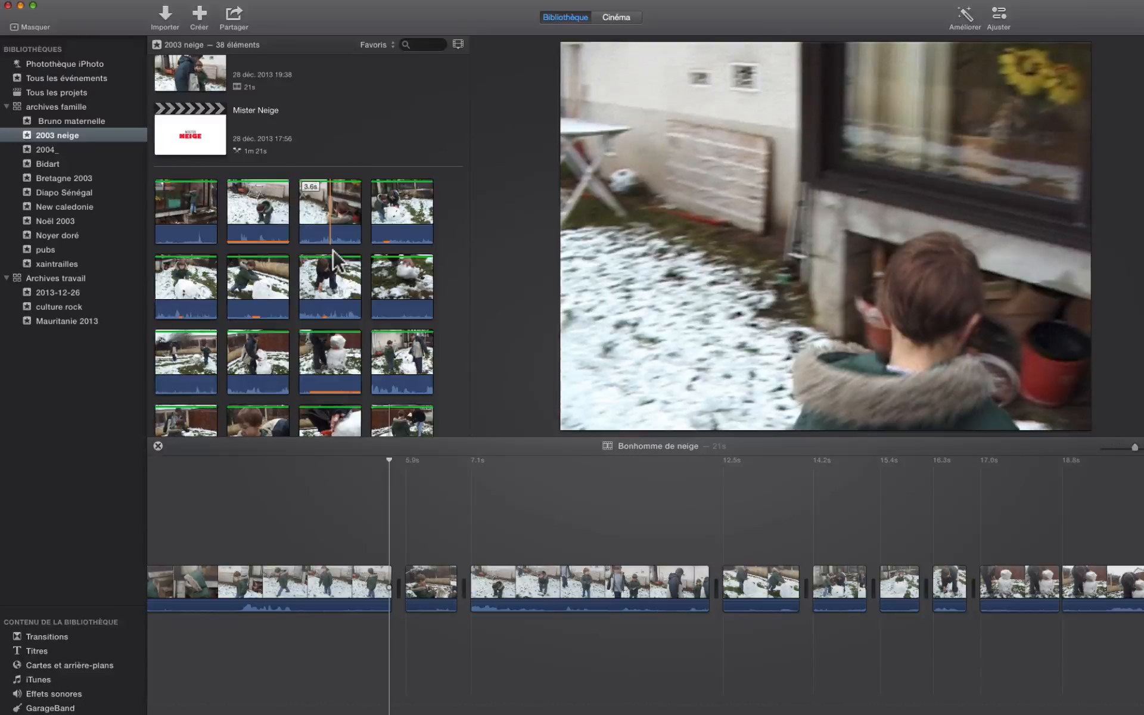